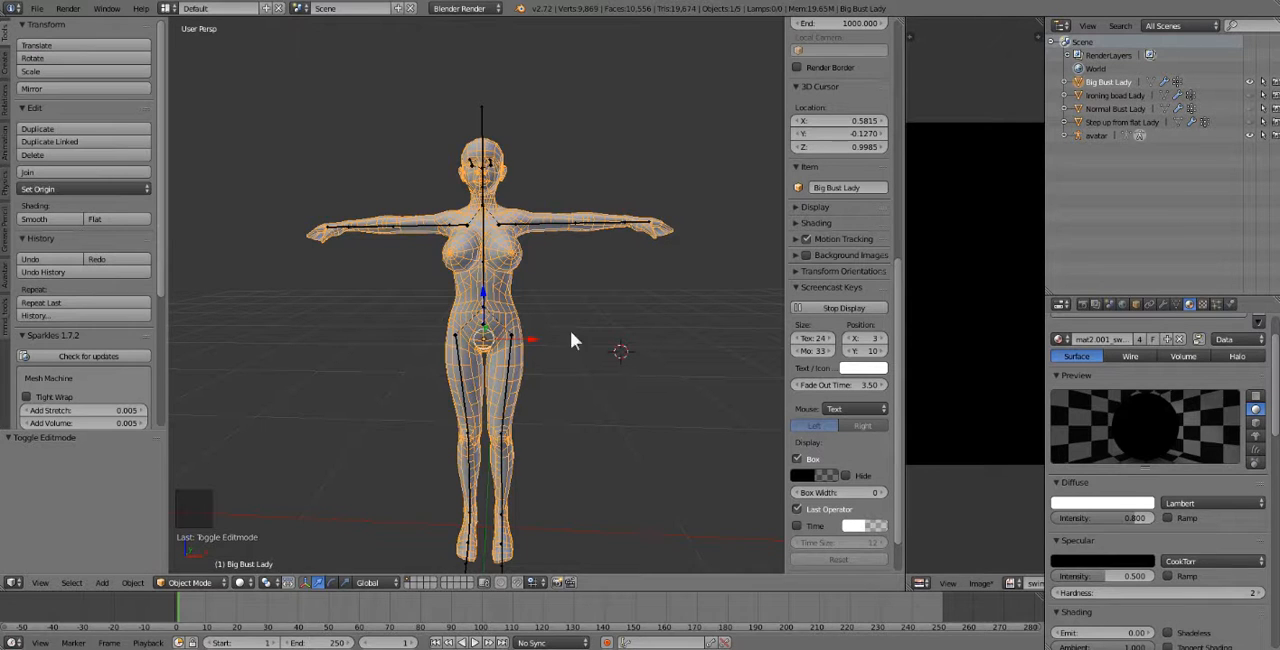
Switch to an empty layer and place the 3D cursor near the grid's centre, at about X 0.03, Y -0.30, Z 0.24.
click(417, 582)
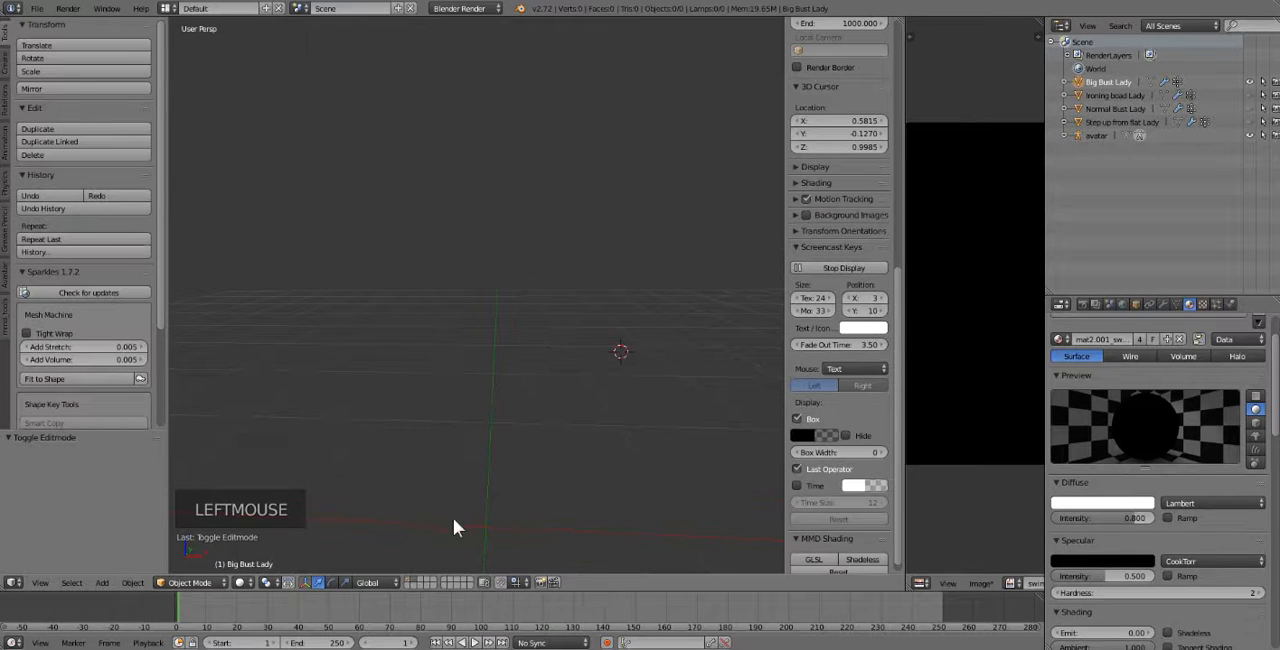
click(479, 526)
scroll(480, 527, down, 1)
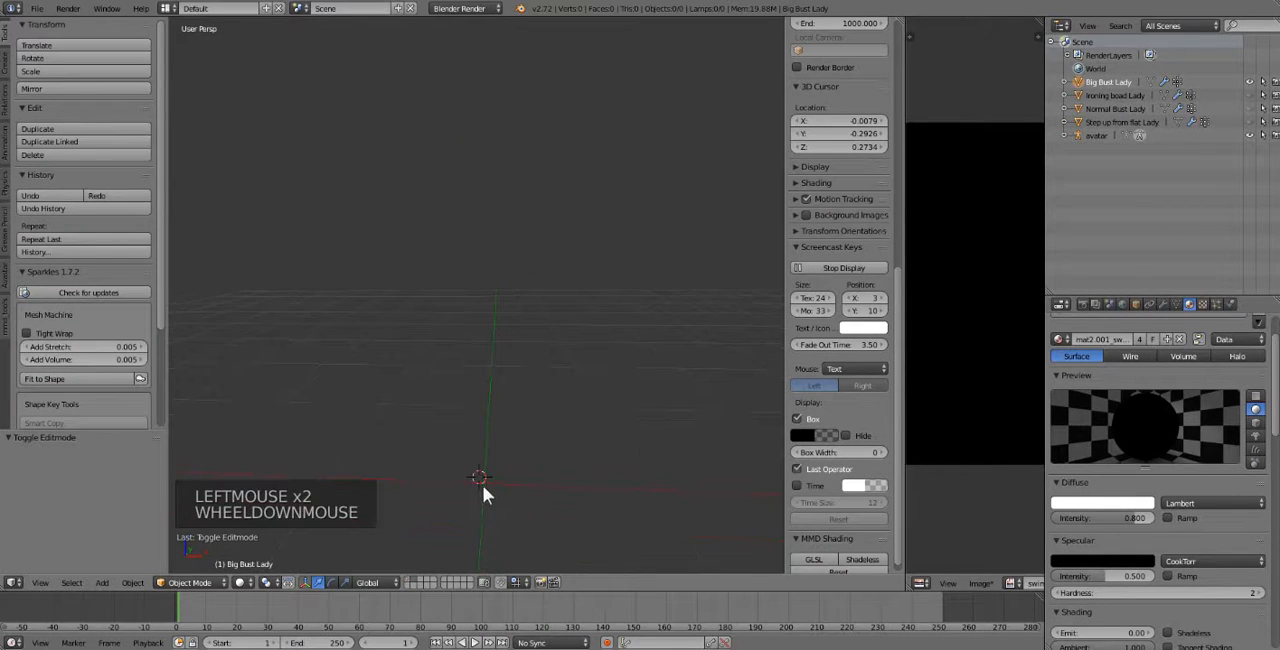
click(483, 485)
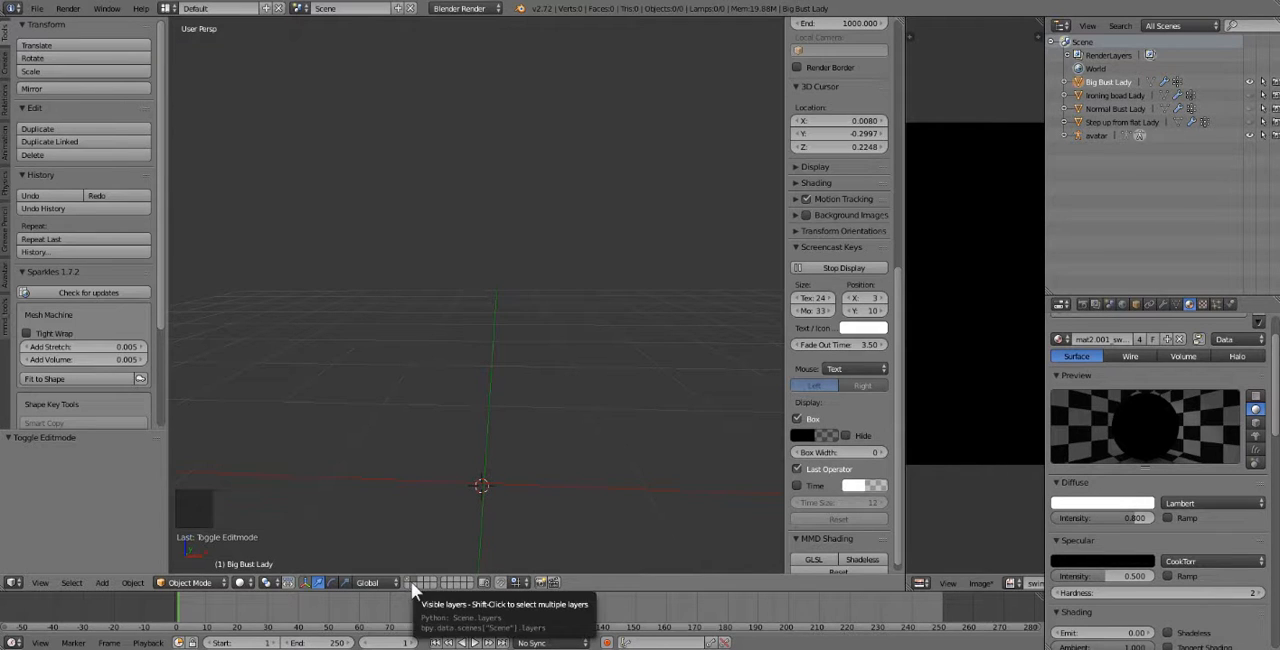
click(485, 485)
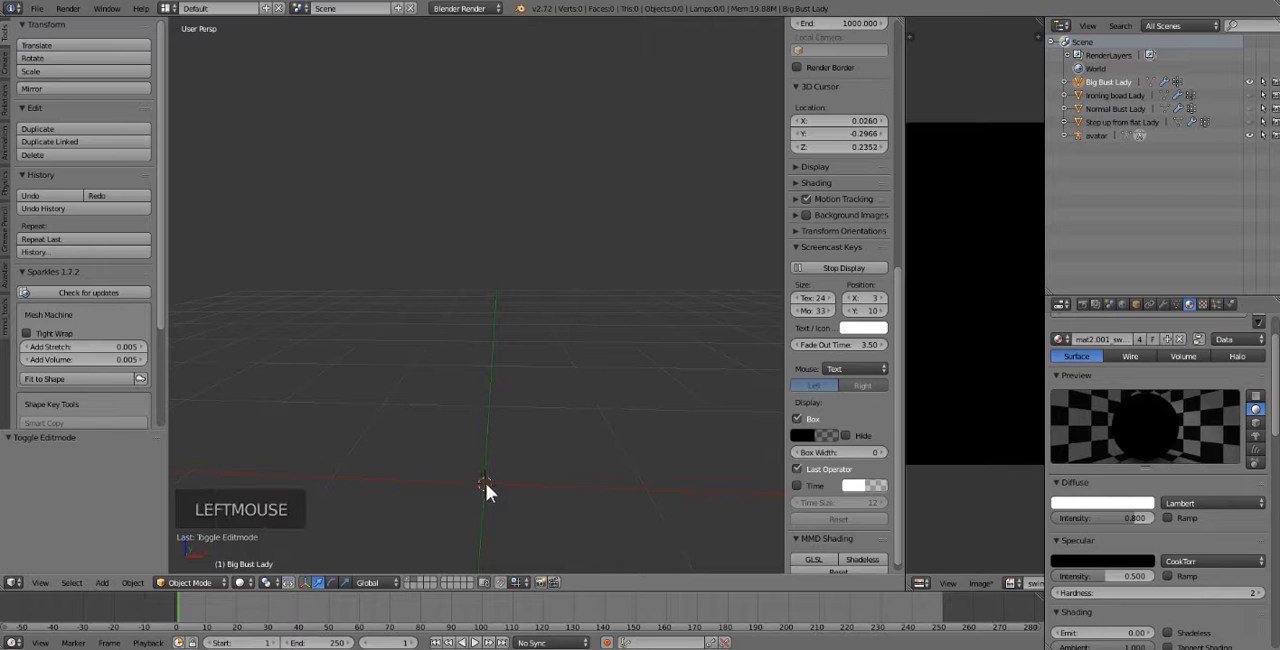
click(414, 578)
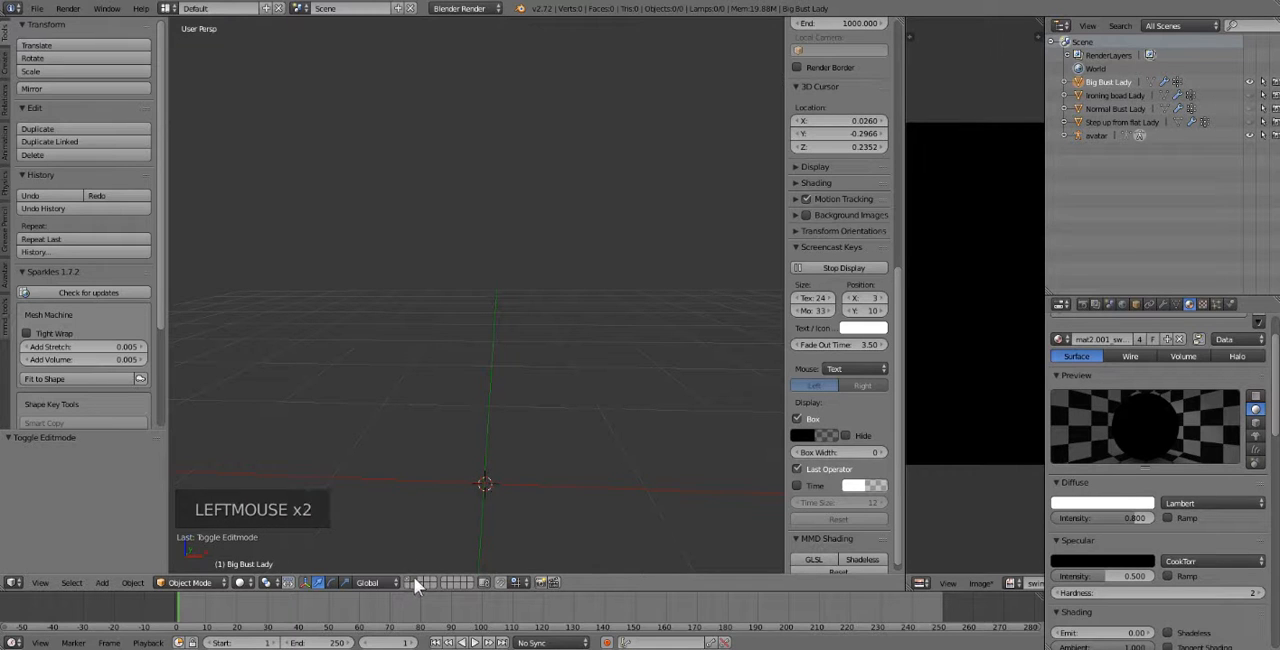
Import the Wavefront file yoga clothes.obj from the Av20 tutorial folder into the empty layer.
click(36, 9)
click(35, 10)
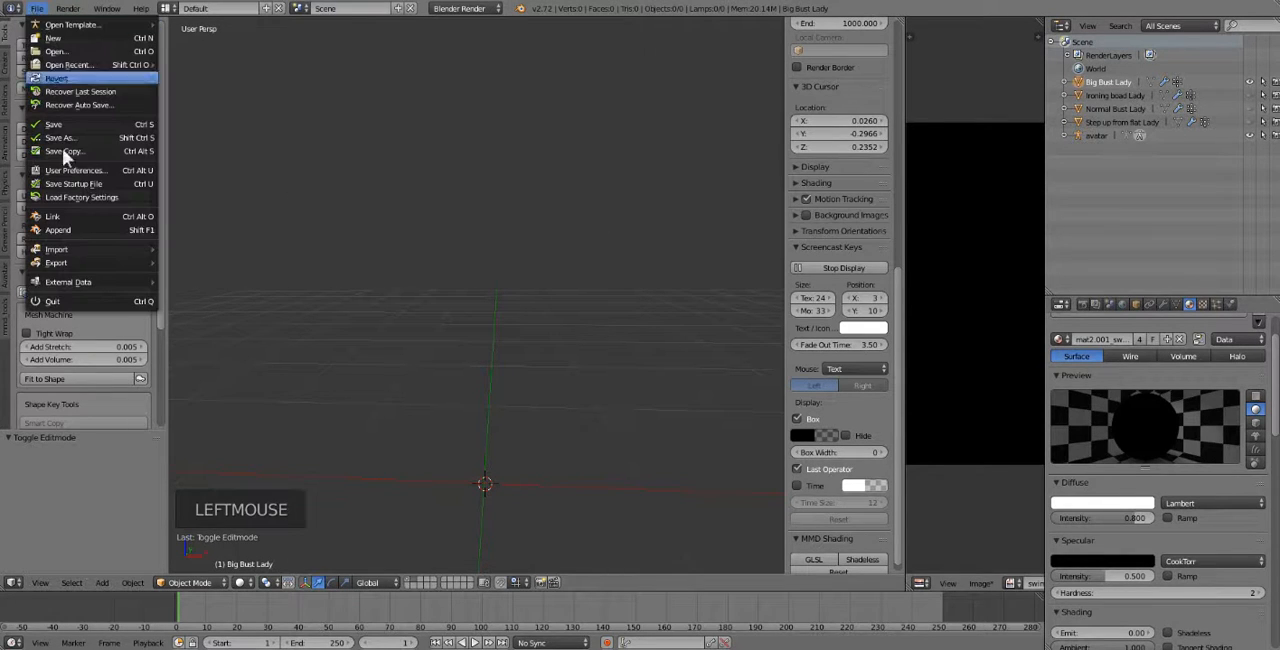
mouse_move(60, 249)
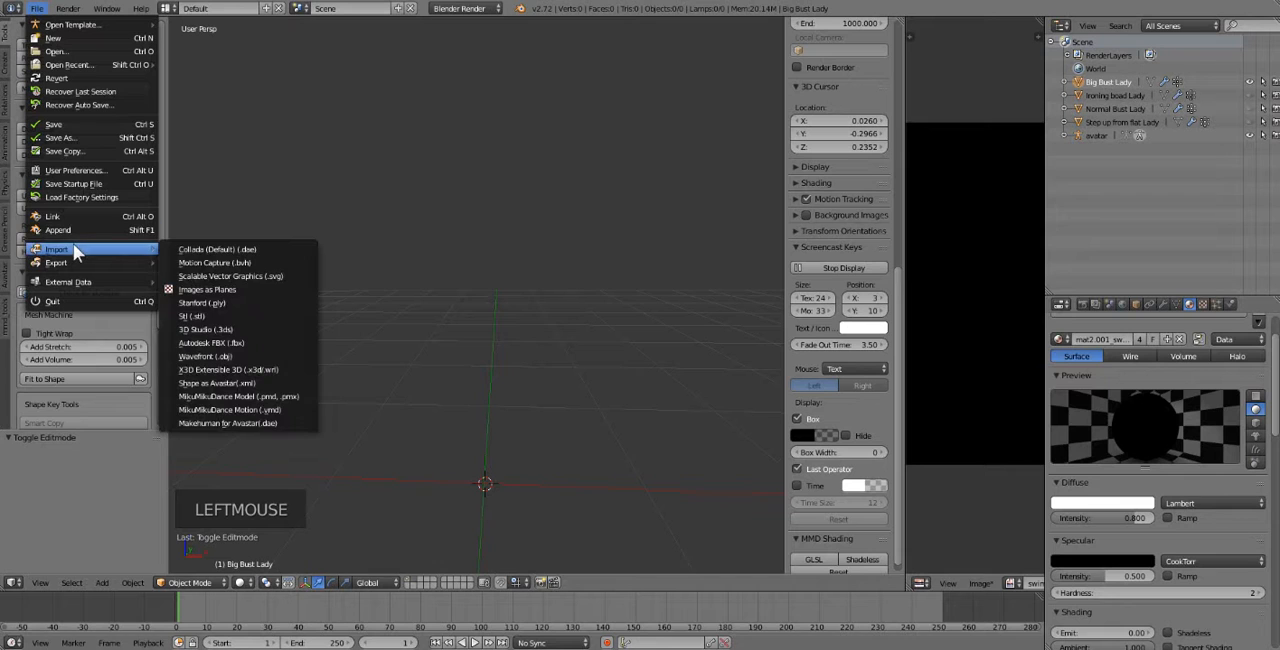
click(229, 357)
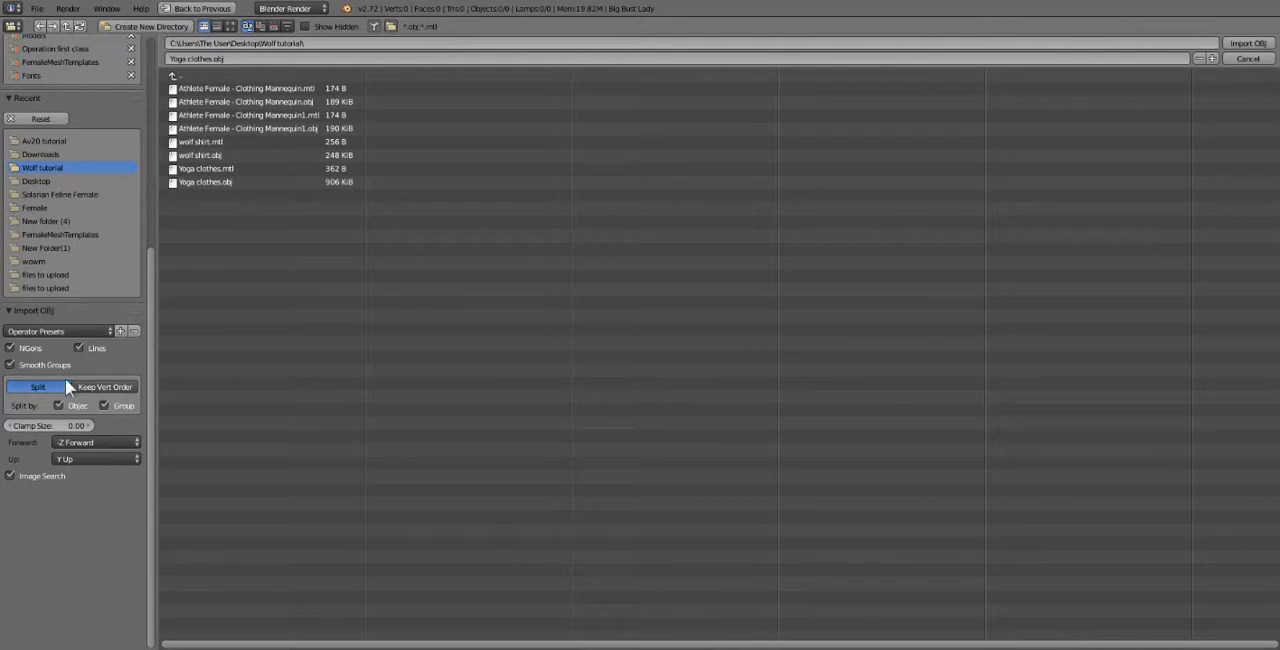
click(48, 141)
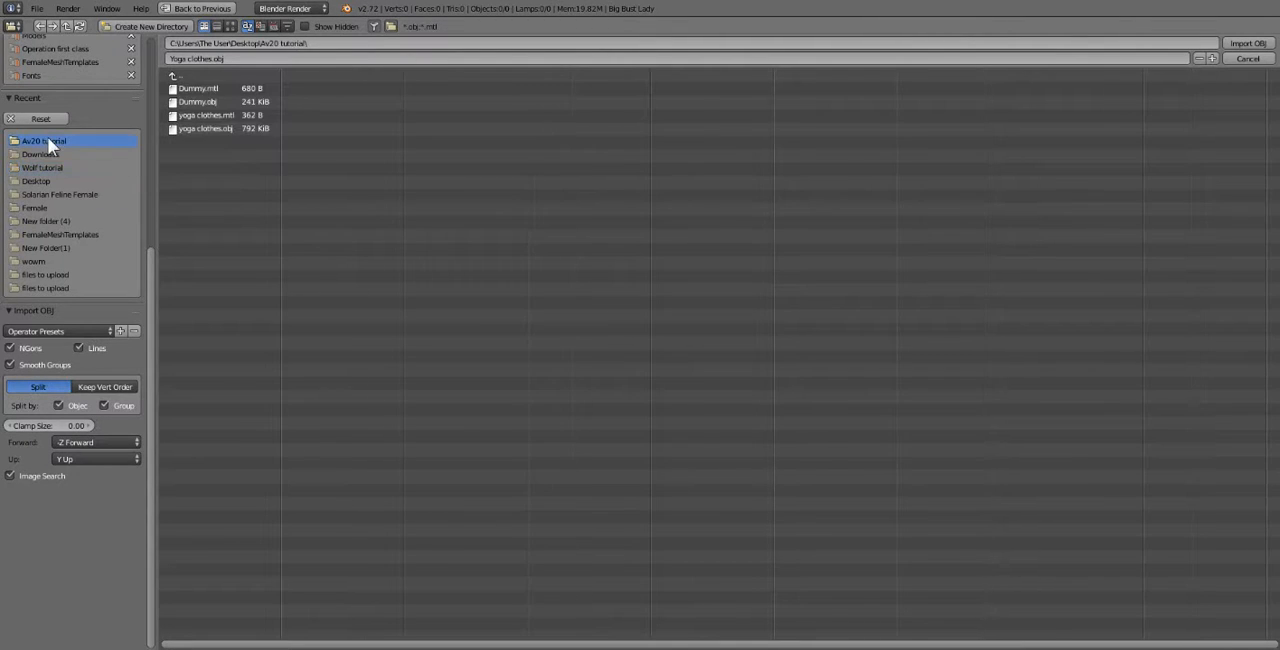
click(205, 130)
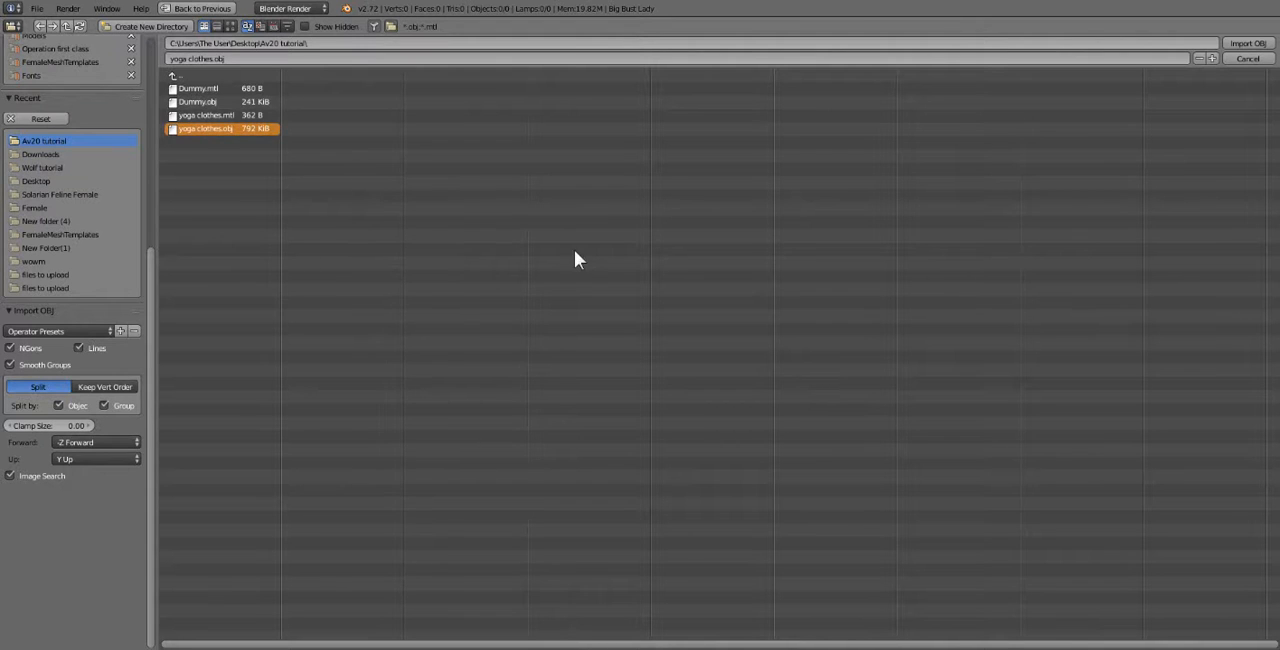
double_click(226, 131)
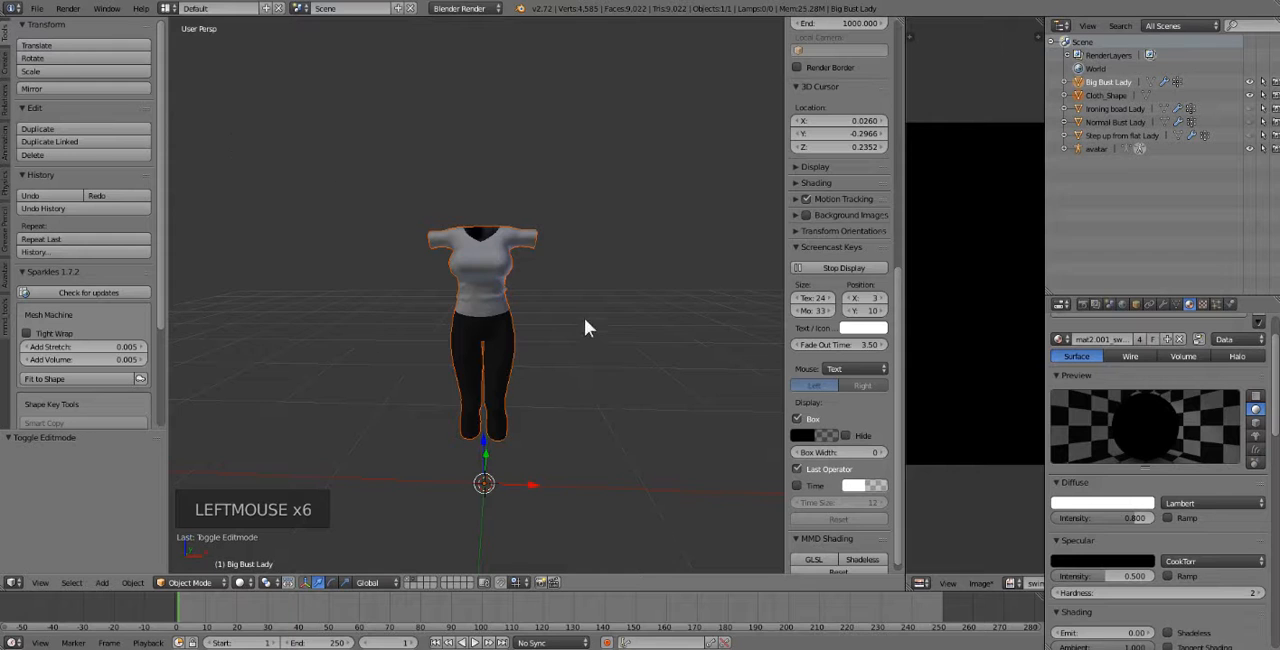
Select the imported yoga clothes and show the avatar's layer together with the clothing layer.
mouse_move(584, 318)
middle_down()
mouse_move(527, 317)
mouse_move(579, 319)
middle_up()
right_click(460, 272)
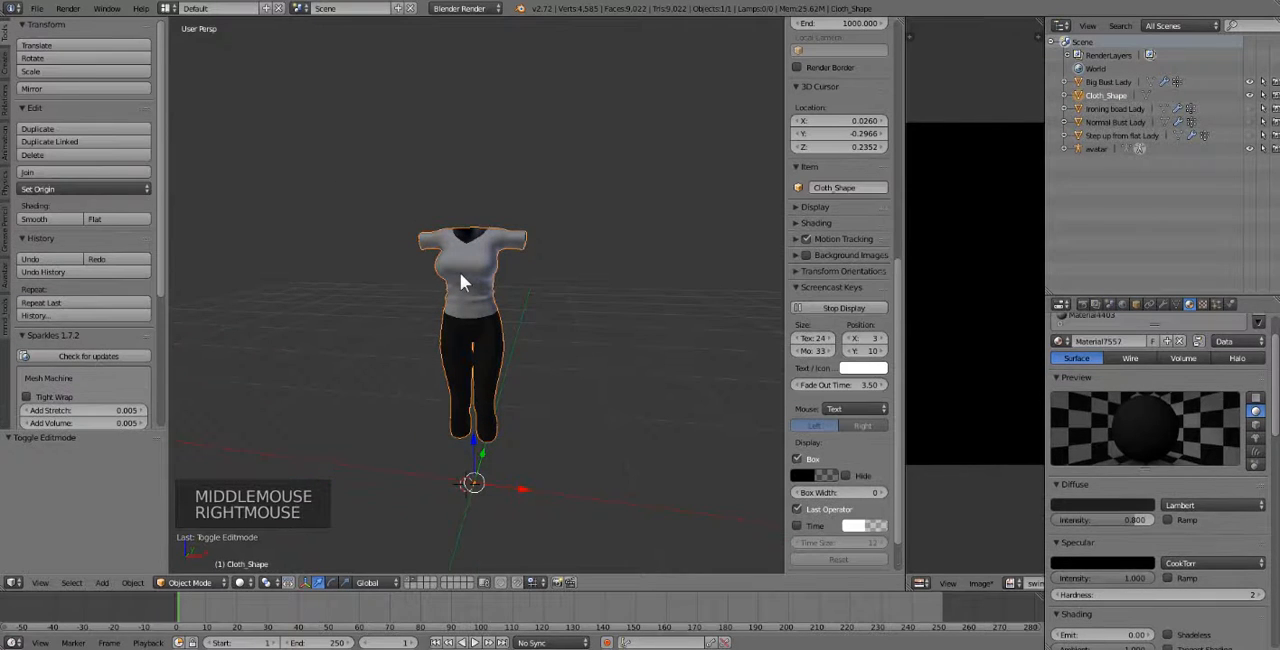
middle_drag(500, 366, 513, 366)
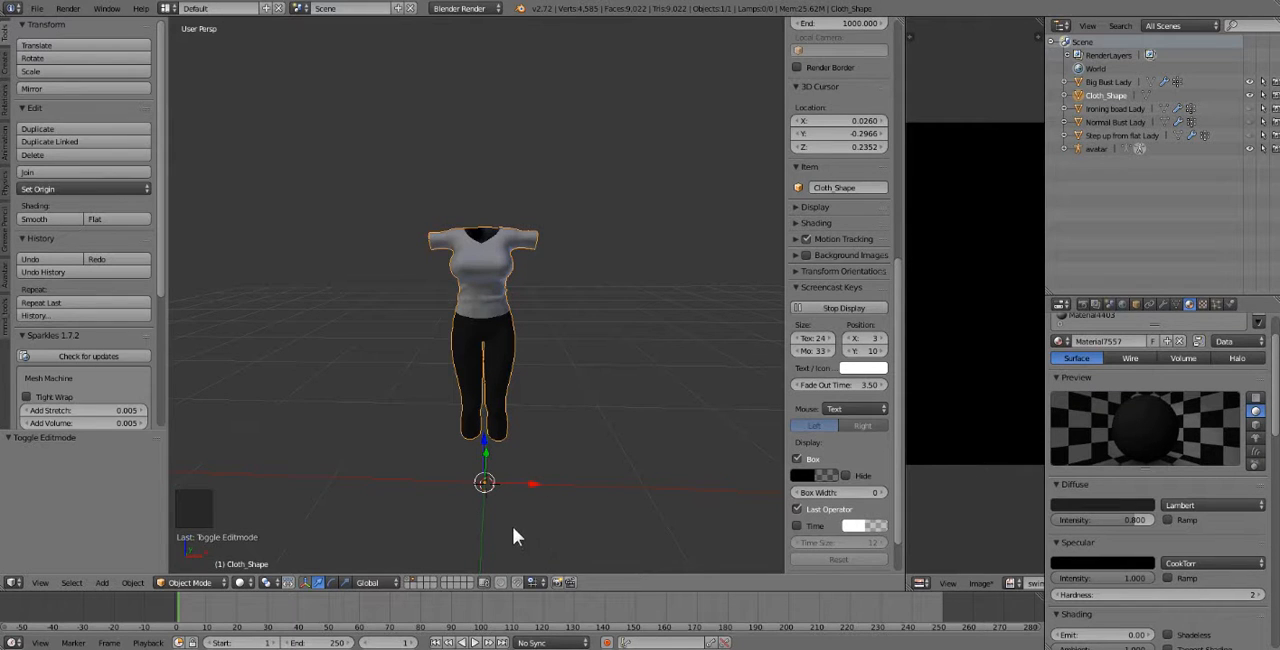
middle_drag(531, 506, 530, 500)
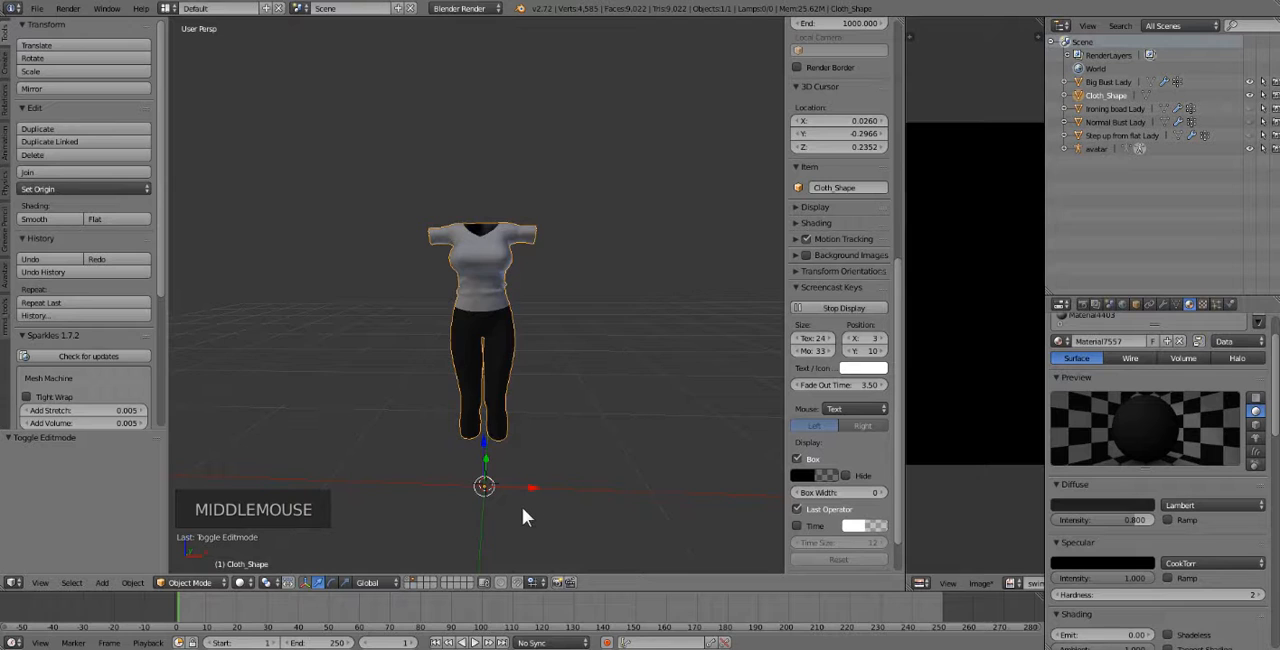
scroll(522, 507, up, 2)
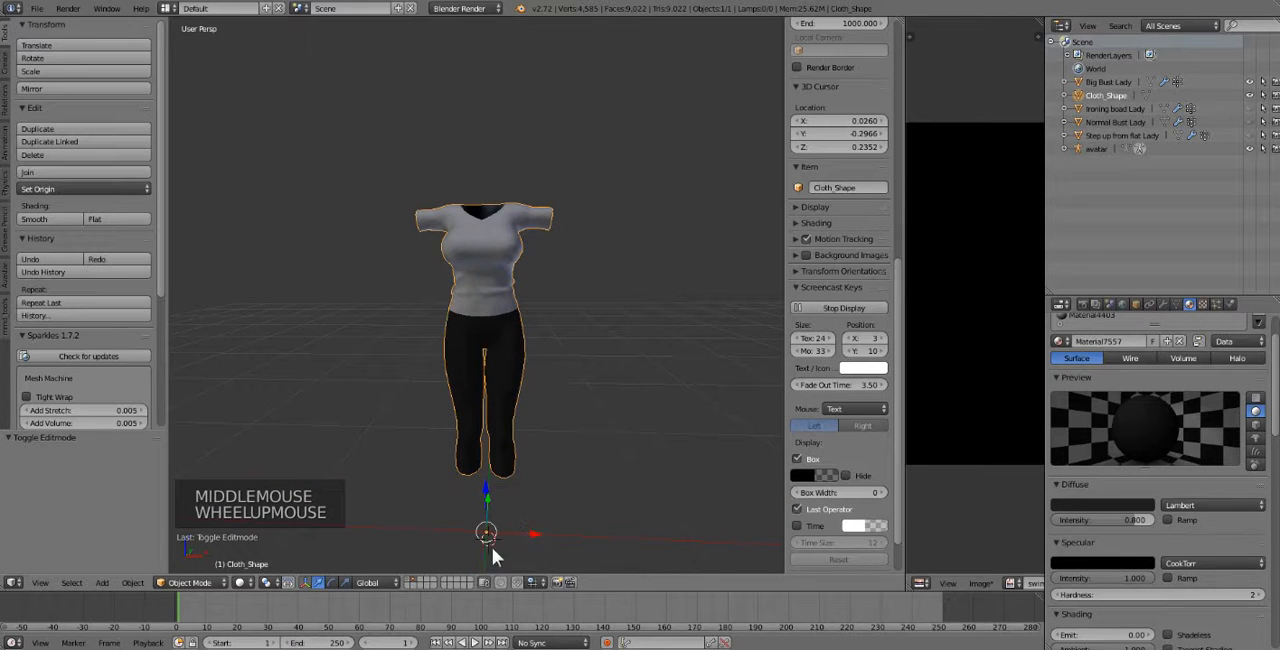
shift+click(410, 579)
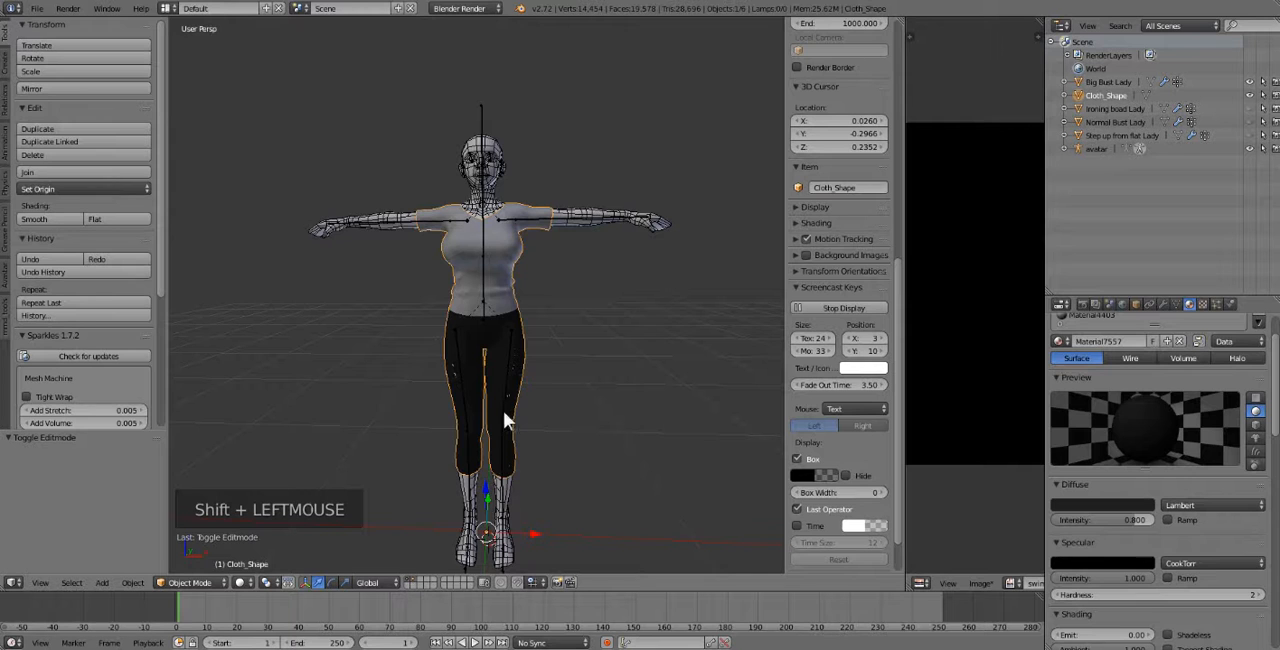
Clear the selection of the avatar body and select the clothing mesh around its torso.
scroll(503, 410, up, 2)
middle_drag(539, 297, 537, 303)
middle_click(537, 303)
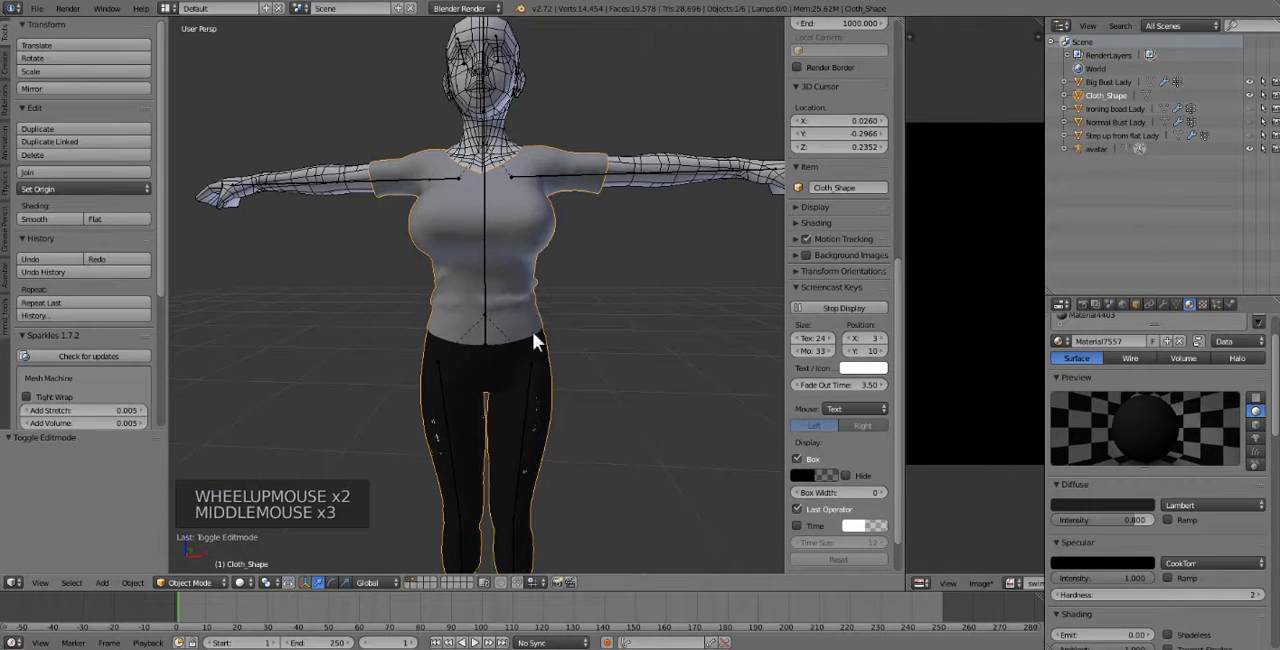
right_click(529, 257)
key(a)
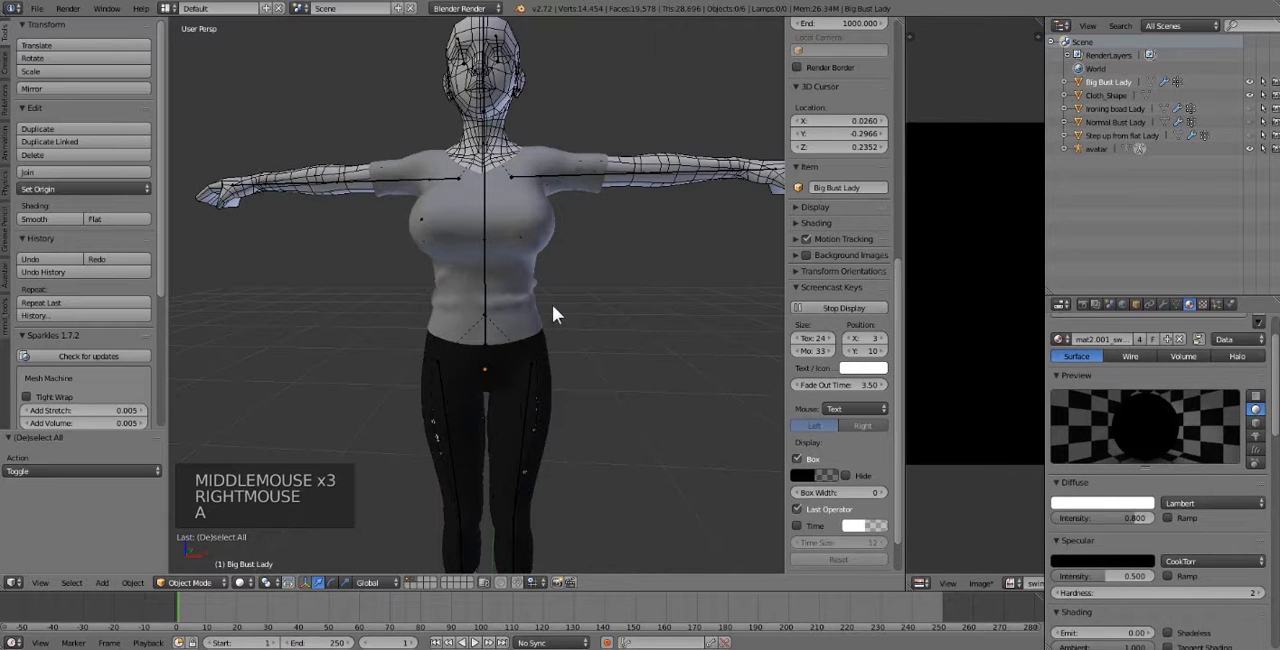
right_click(546, 226)
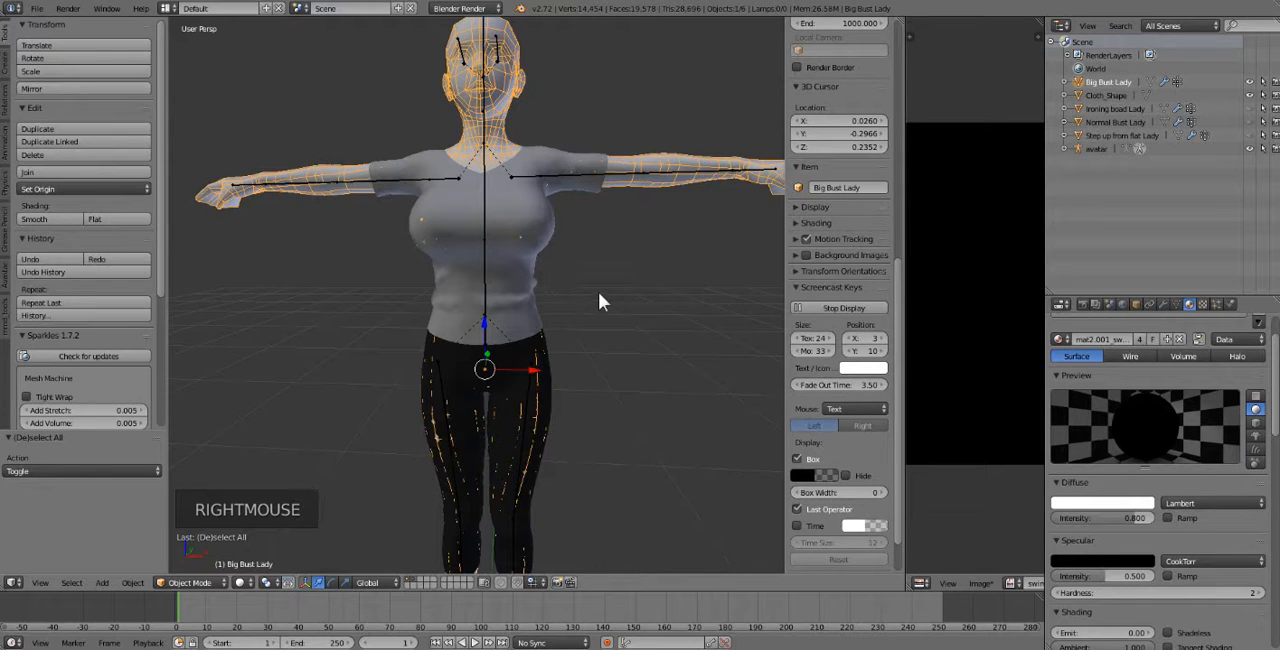
key(a)
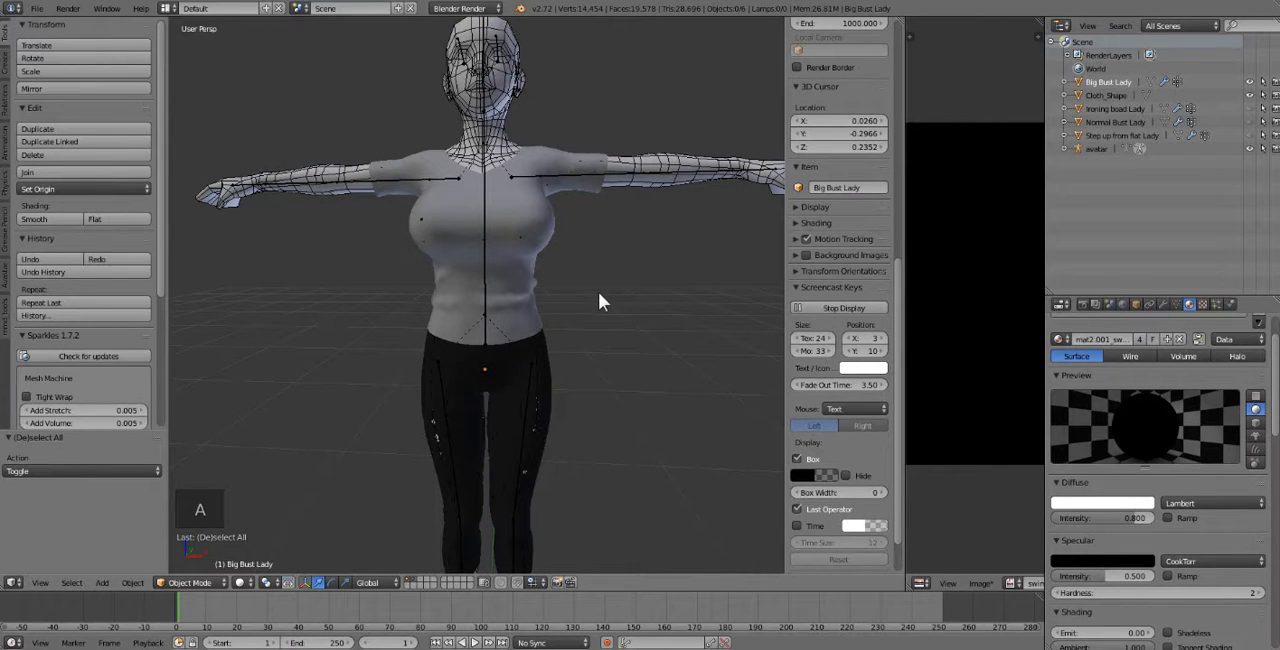
right_click(549, 236)
right_click(549, 236)
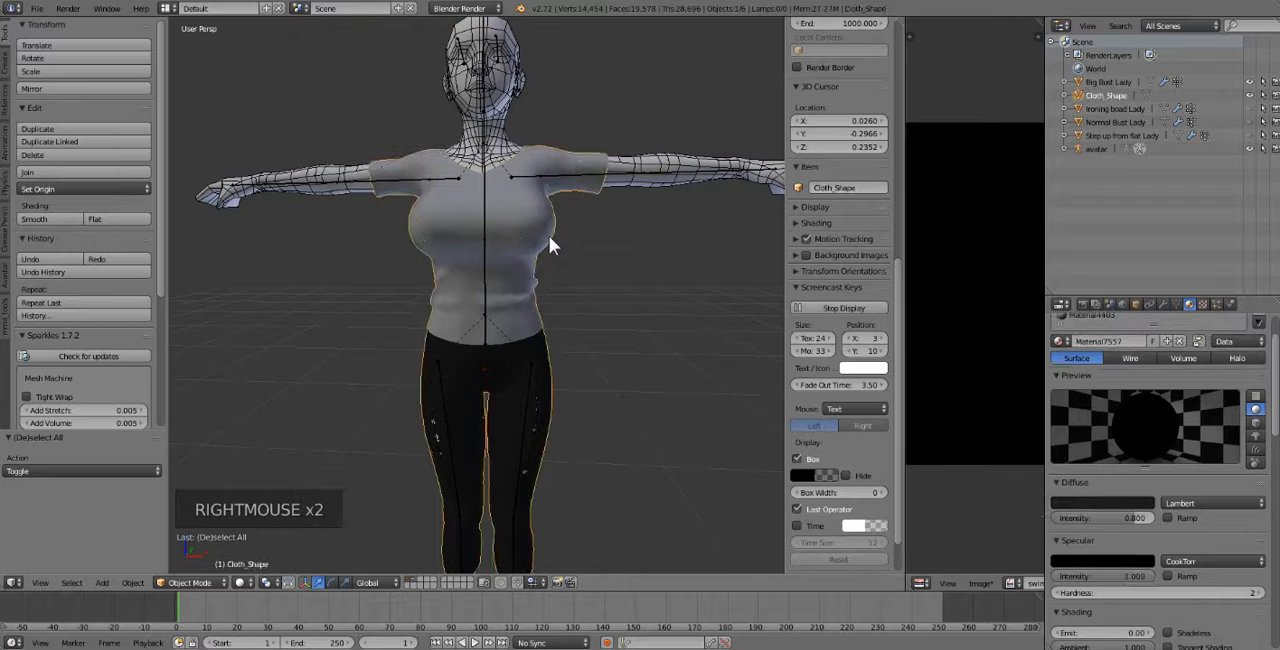
Examine how the shirt and leggings fit the avatar body from the front and the side.
scroll(557, 318, down, 1)
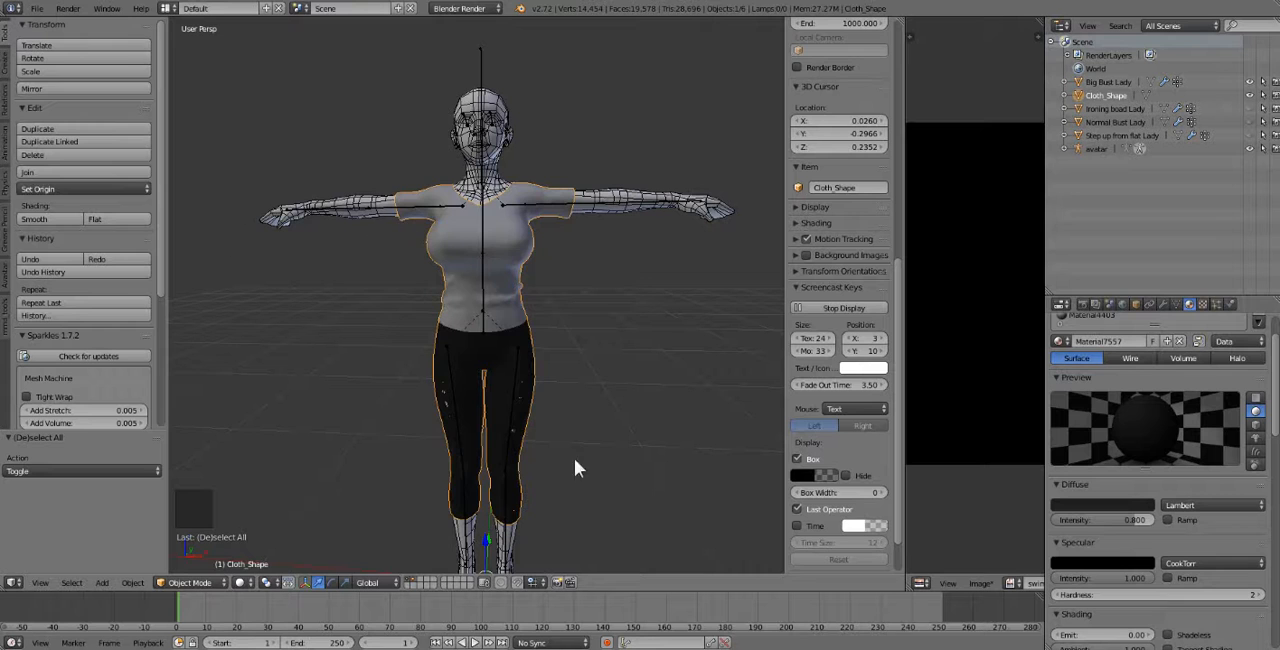
middle_drag(549, 486, 498, 495)
shift+middle_drag(471, 446, 509, 166)
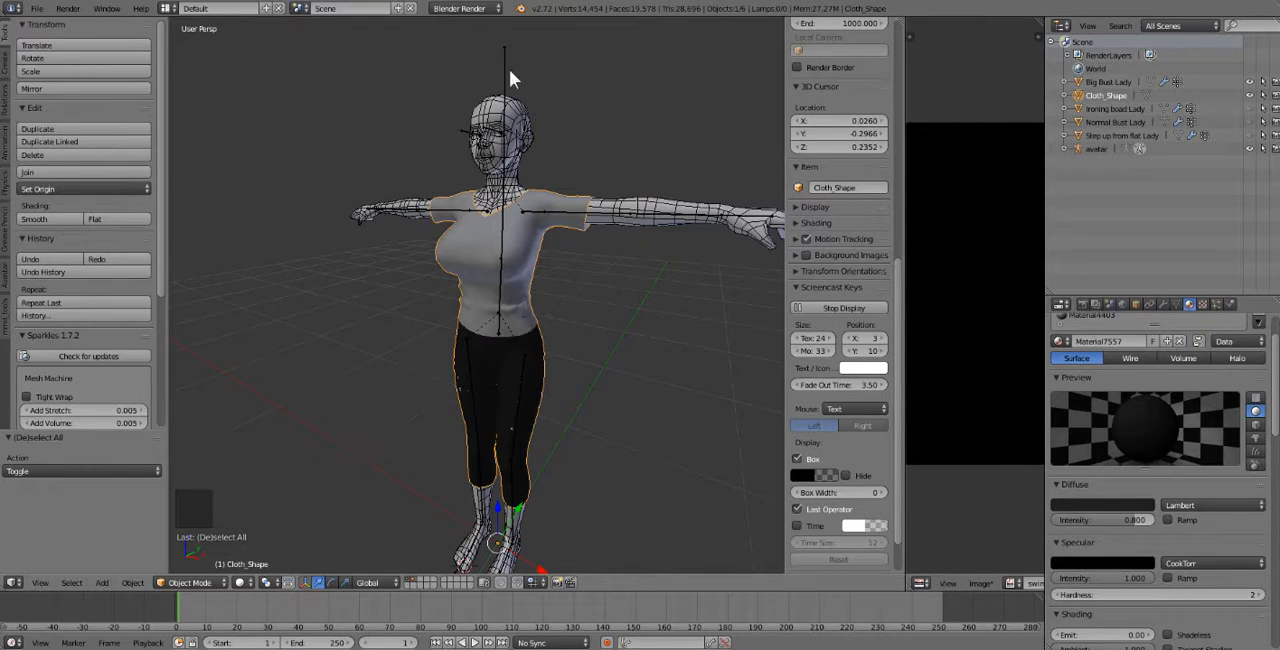
middle_drag(531, 112, 561, 115)
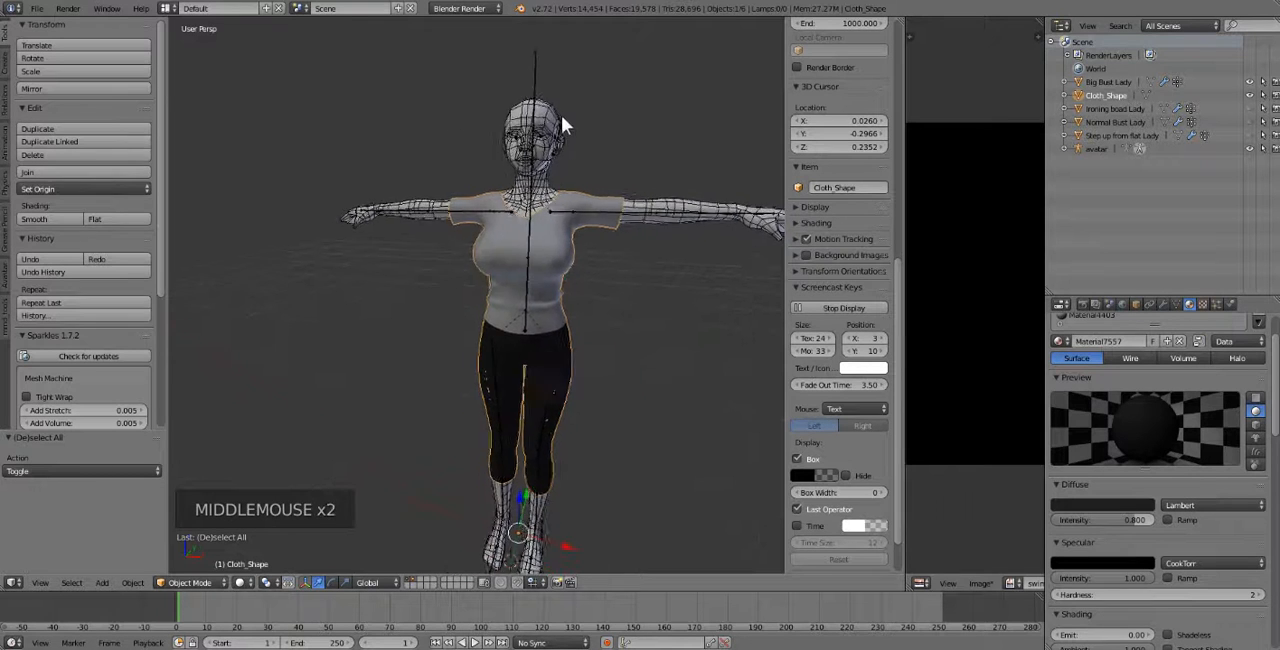
right_click(563, 292)
right_click(563, 292)
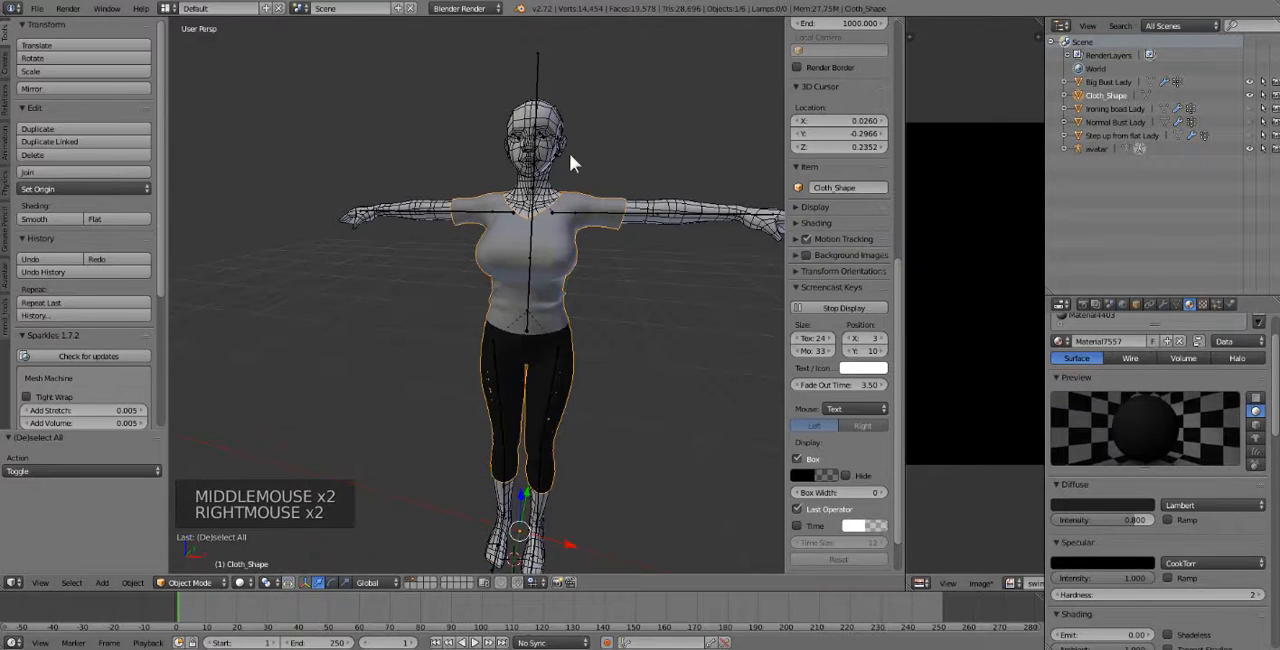
scroll(600, 250, up, 1)
shift+middle_drag(604, 256, 566, 306)
Select the clothing mesh together with the avatar armature and switch the armature to Object Mode.
key(a)
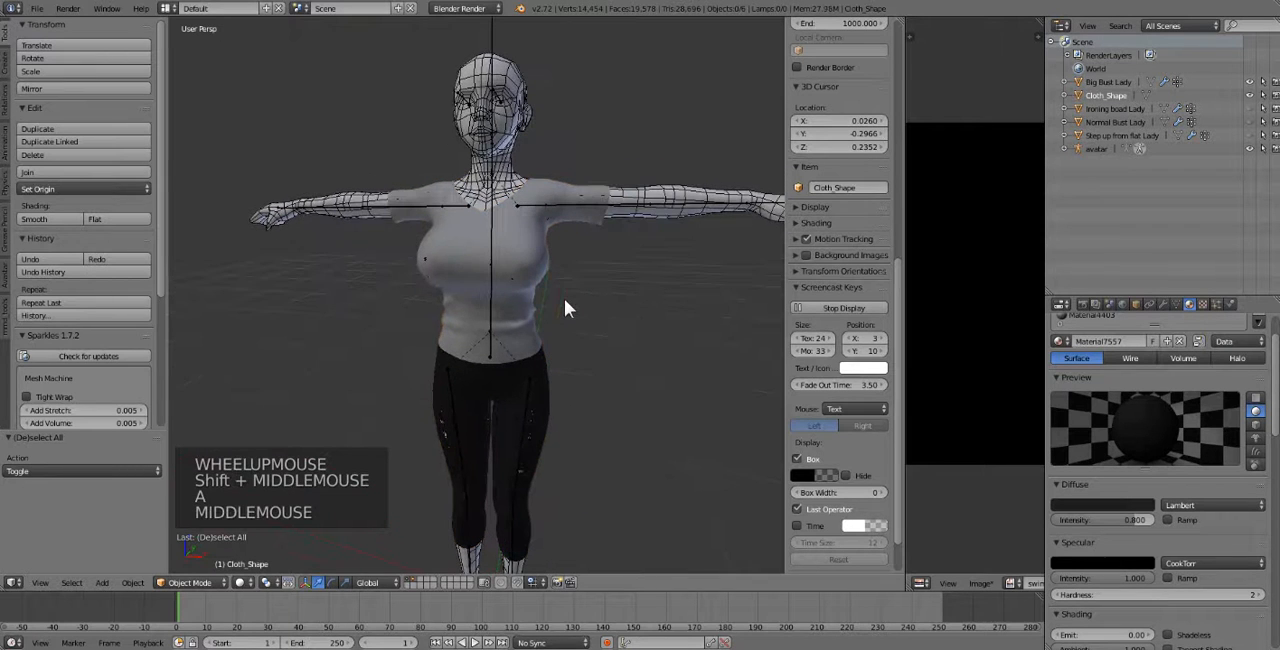
right_click(530, 313)
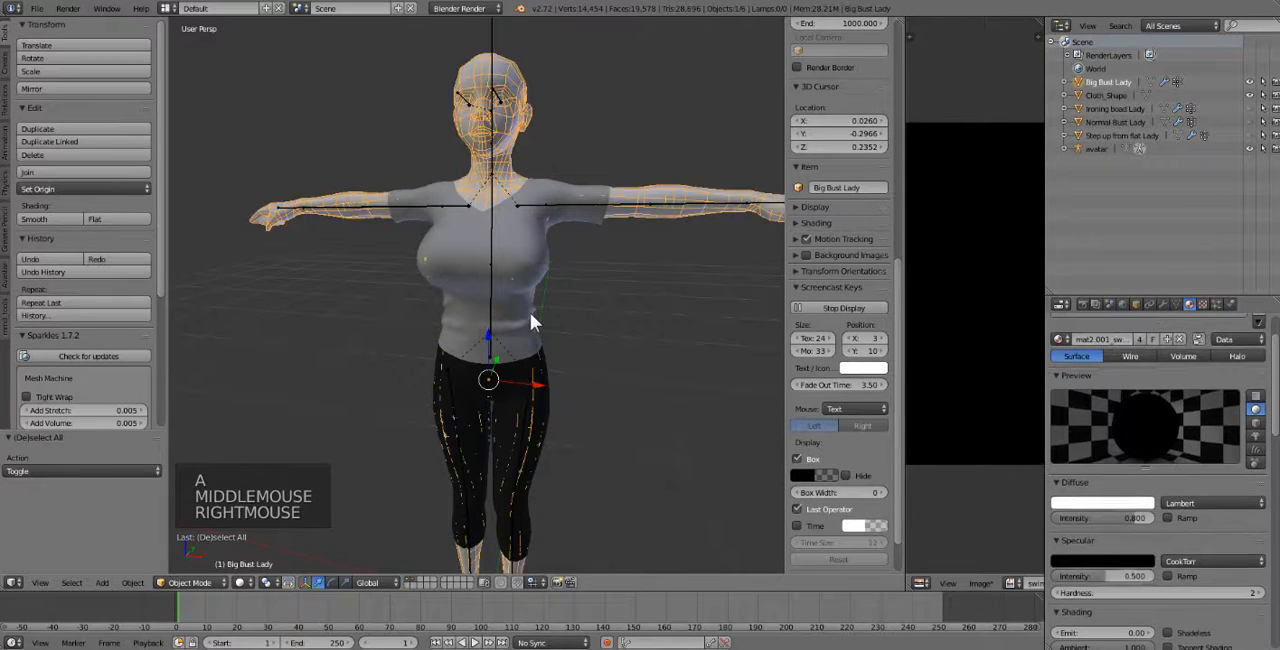
right_click(530, 313)
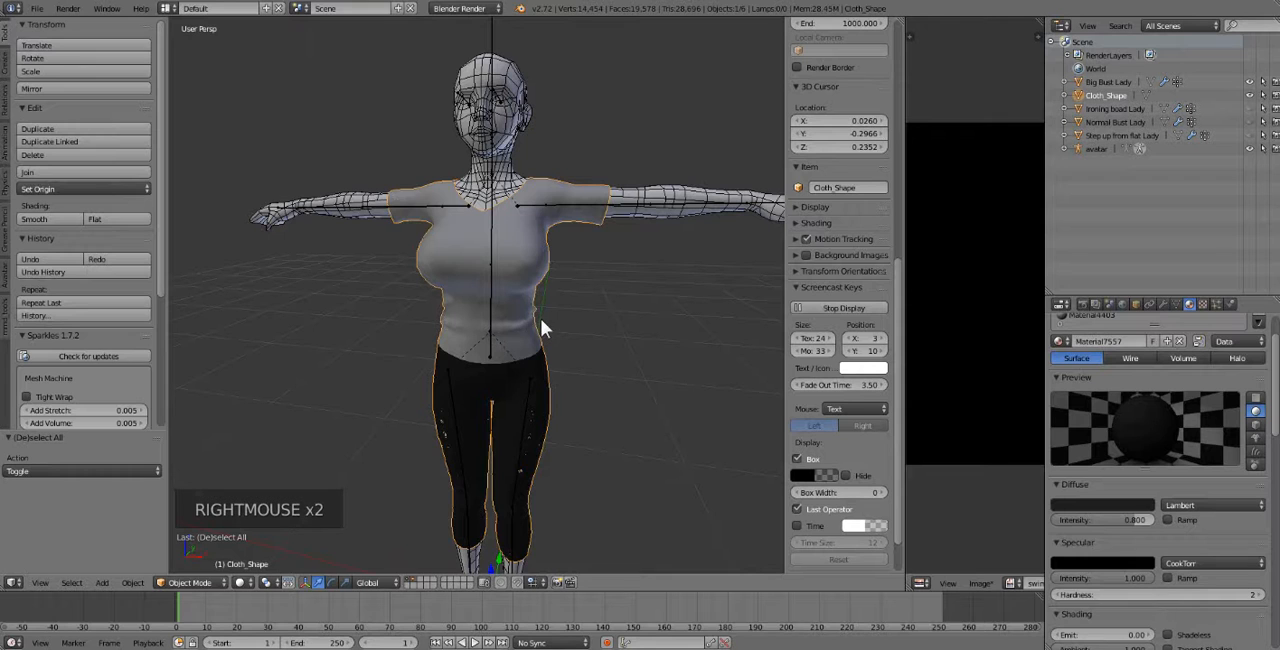
shift+right_click(494, 36)
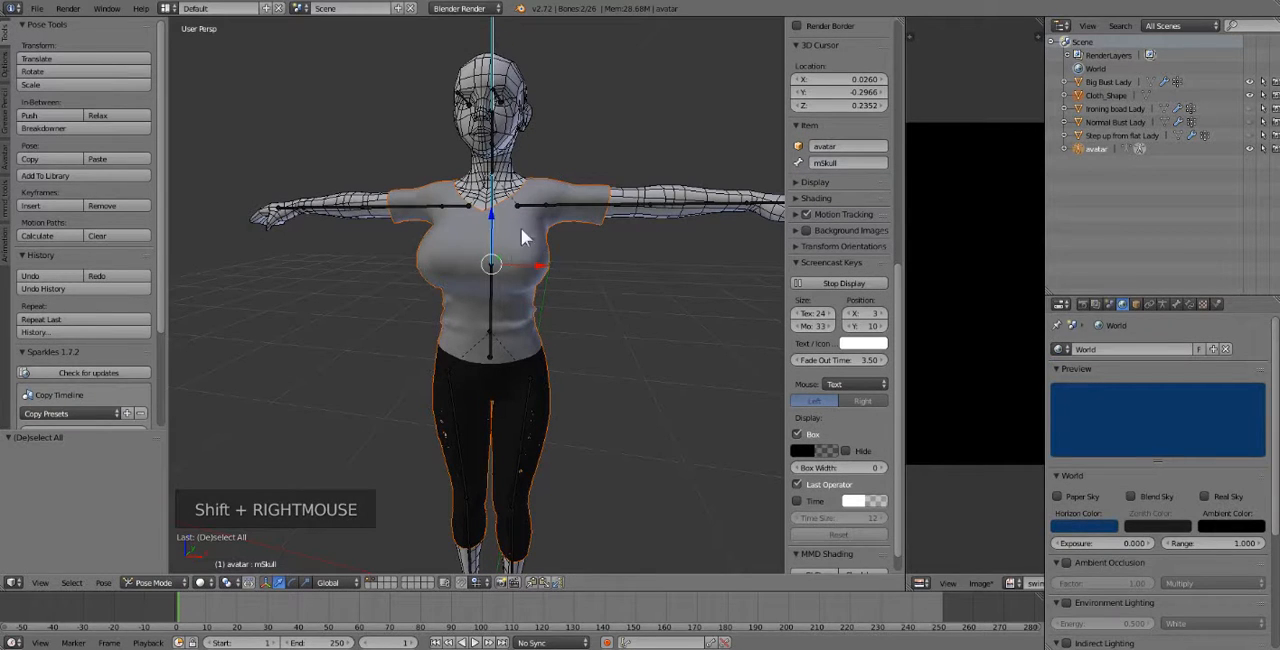
click(154, 582)
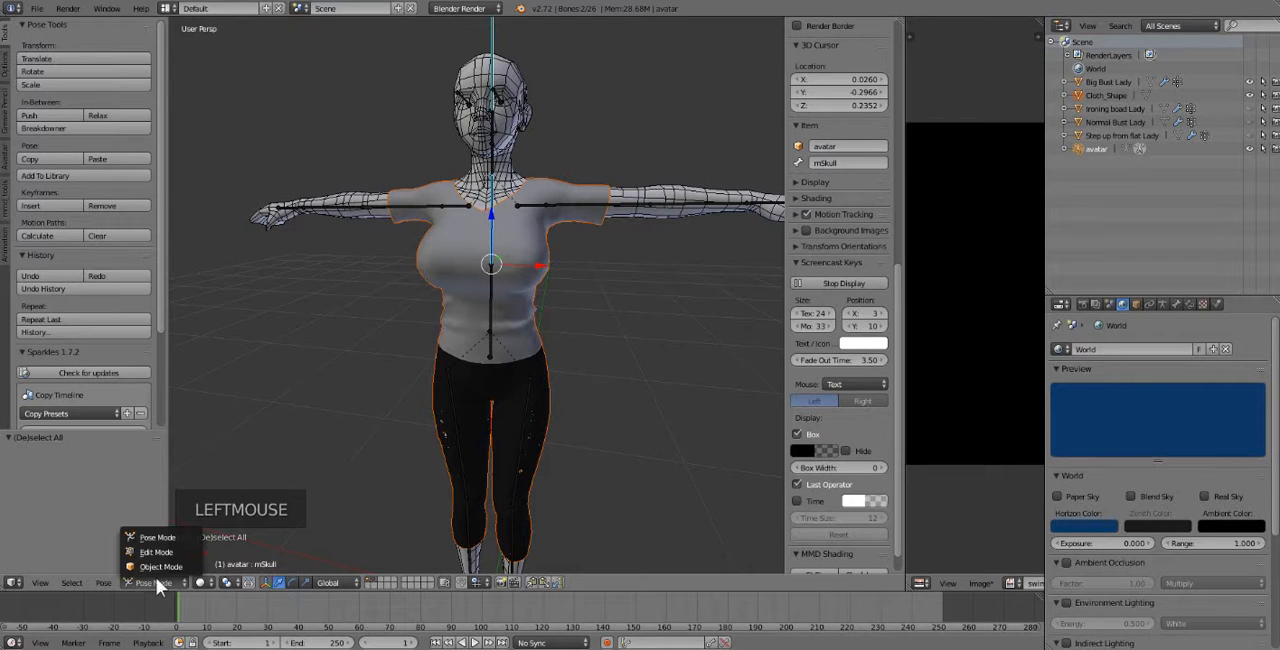
click(156, 567)
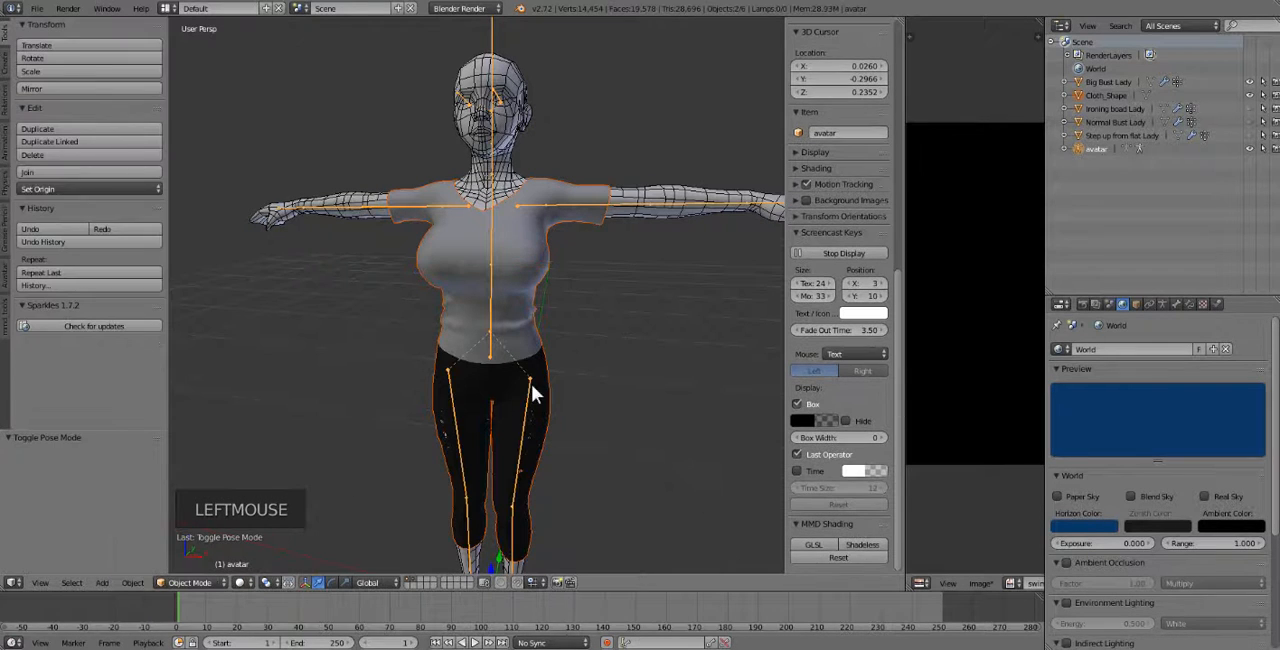
Select the clothing mesh together with the avatar armature and parent it to the armature with automatic weights.
right_click(534, 314)
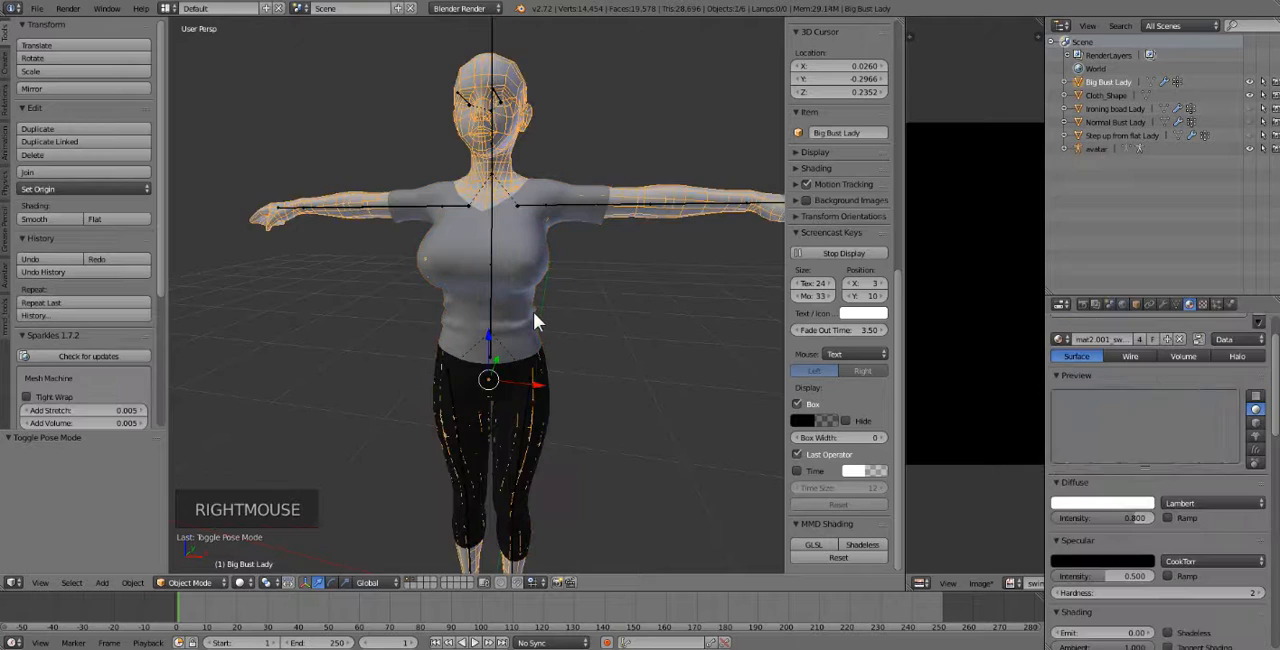
right_click(536, 322)
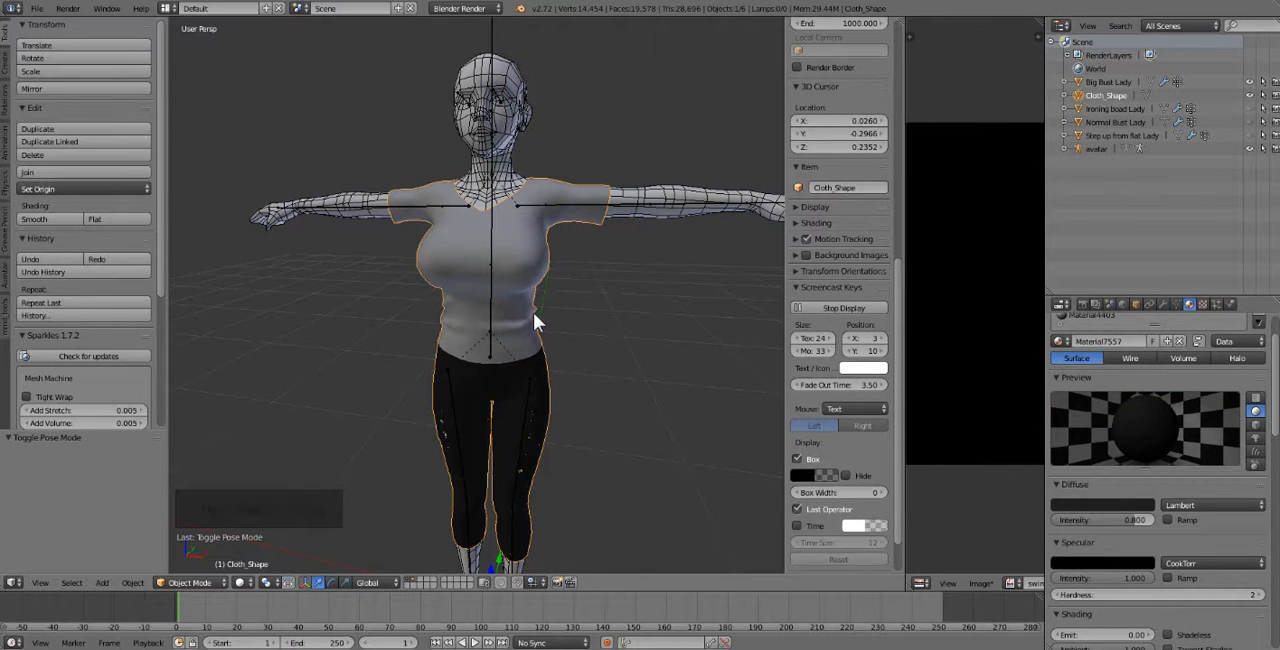
shift+right_click(495, 40)
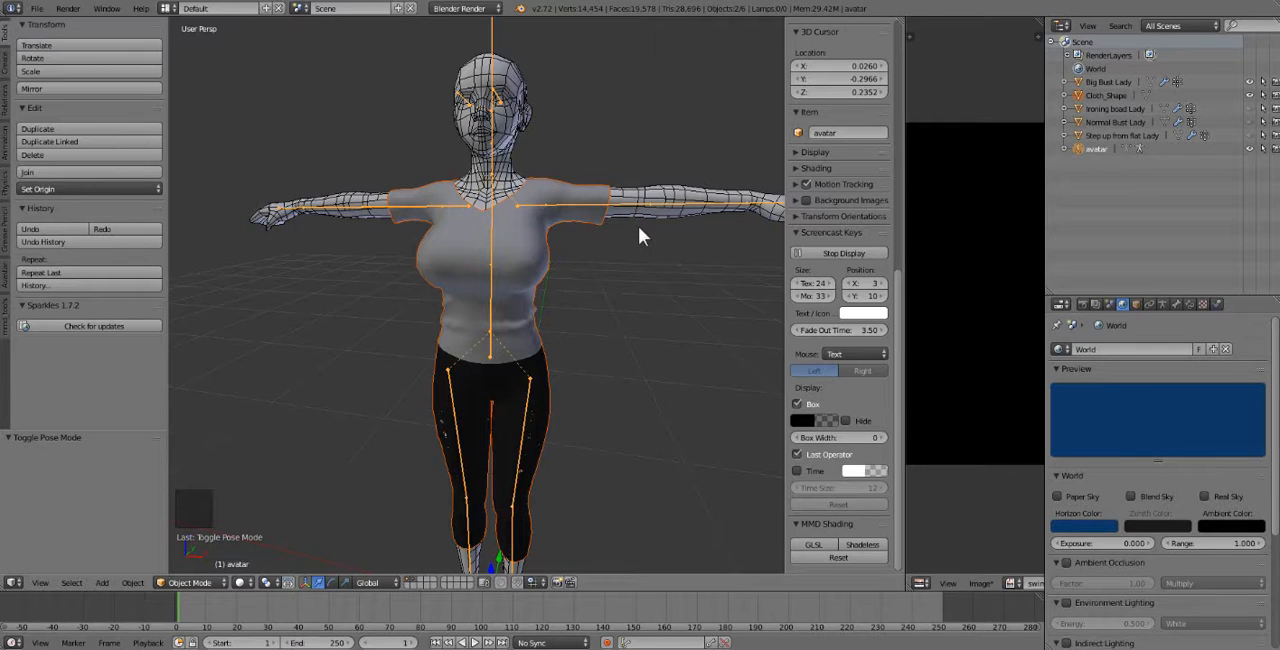
key(ctrl+p)
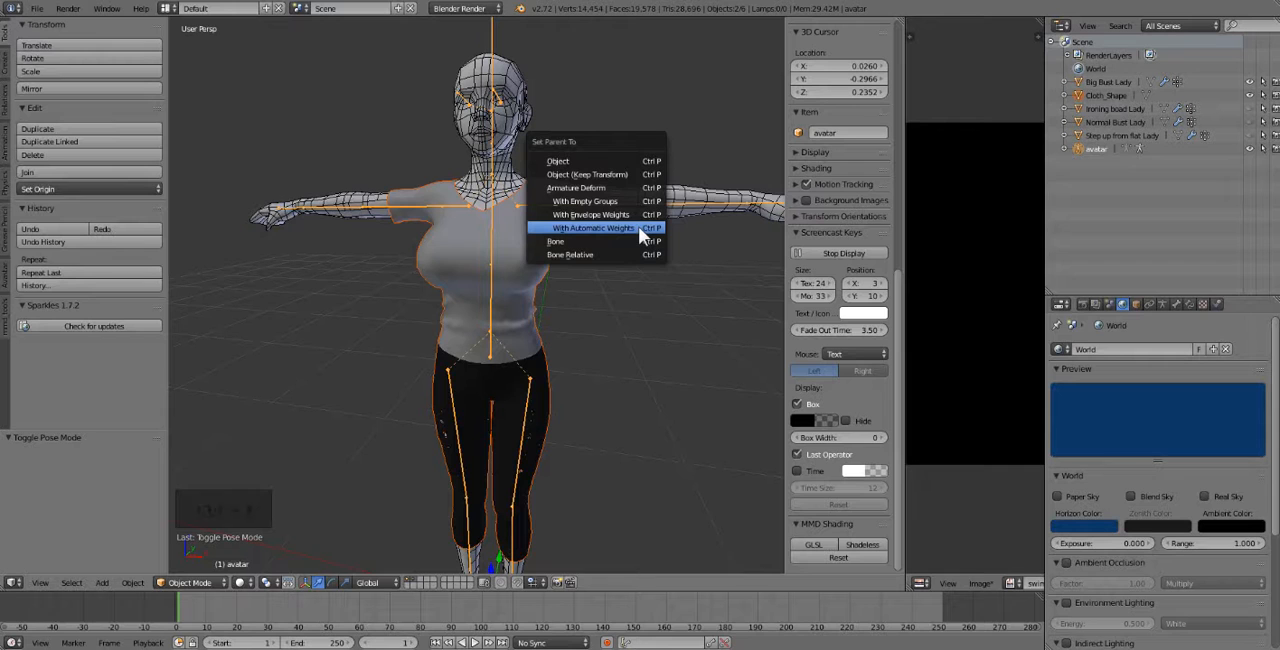
click(638, 228)
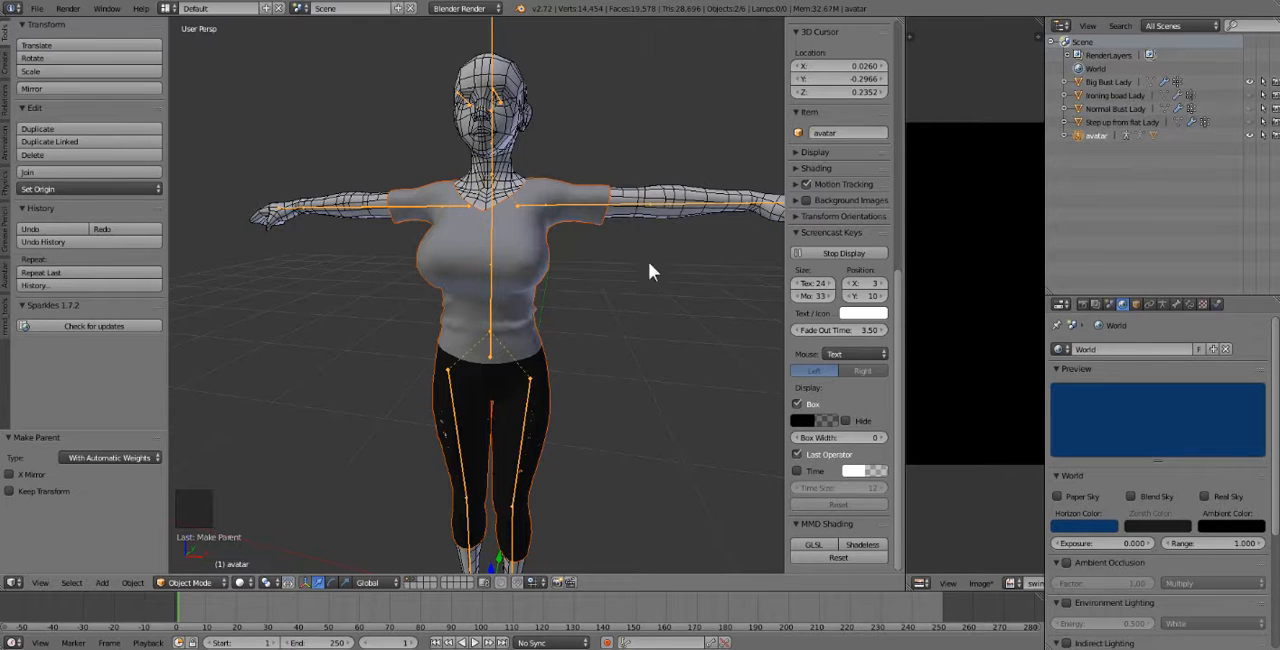
Select only the avatar armature and switch it to Pose Mode.
middle_drag(623, 357, 566, 300)
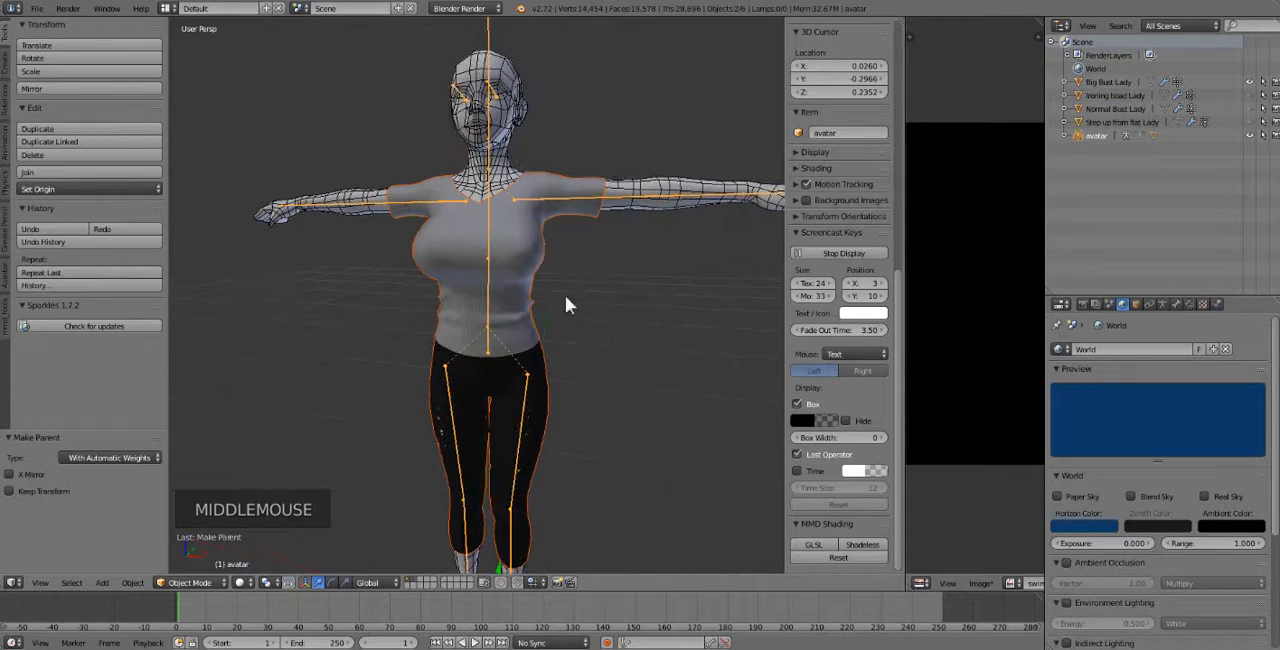
right_click(487, 40)
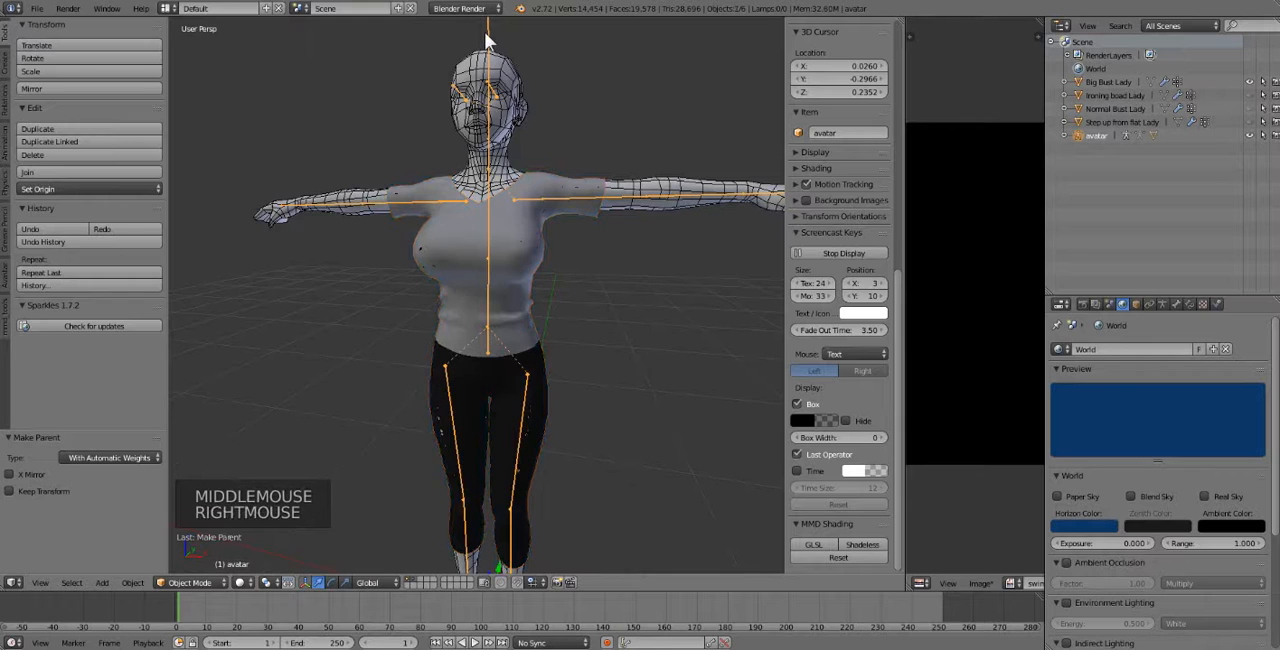
scroll(470, 120, down, 2)
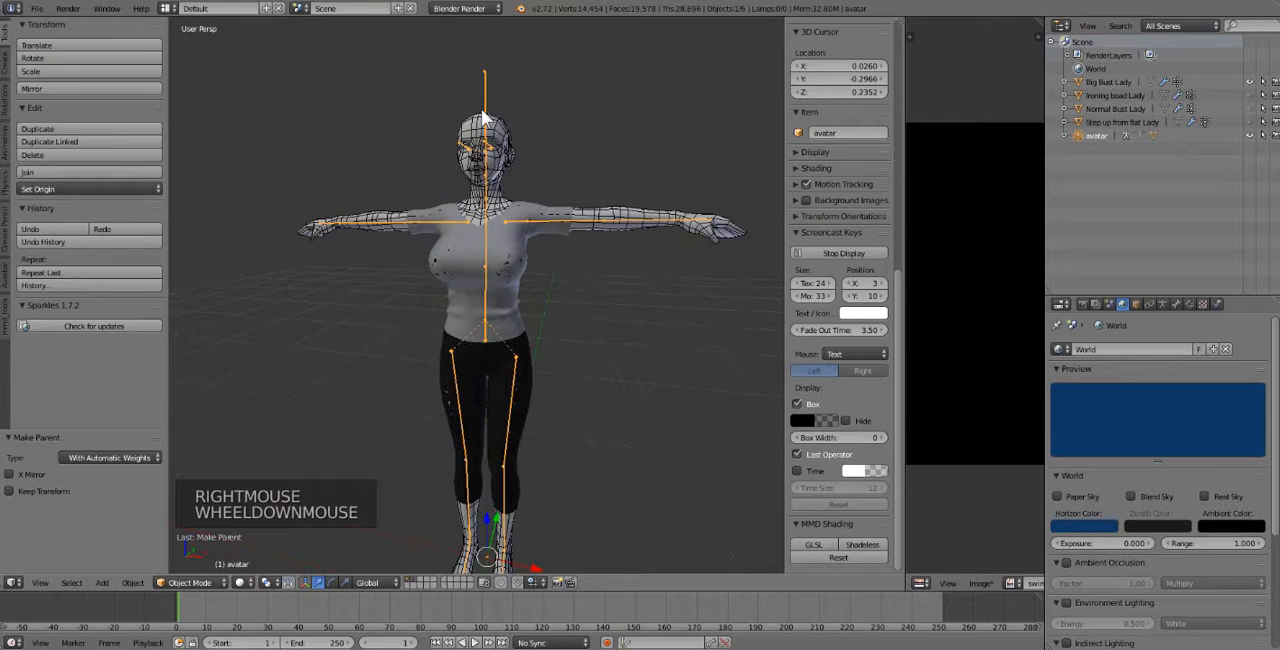
click(190, 585)
click(191, 537)
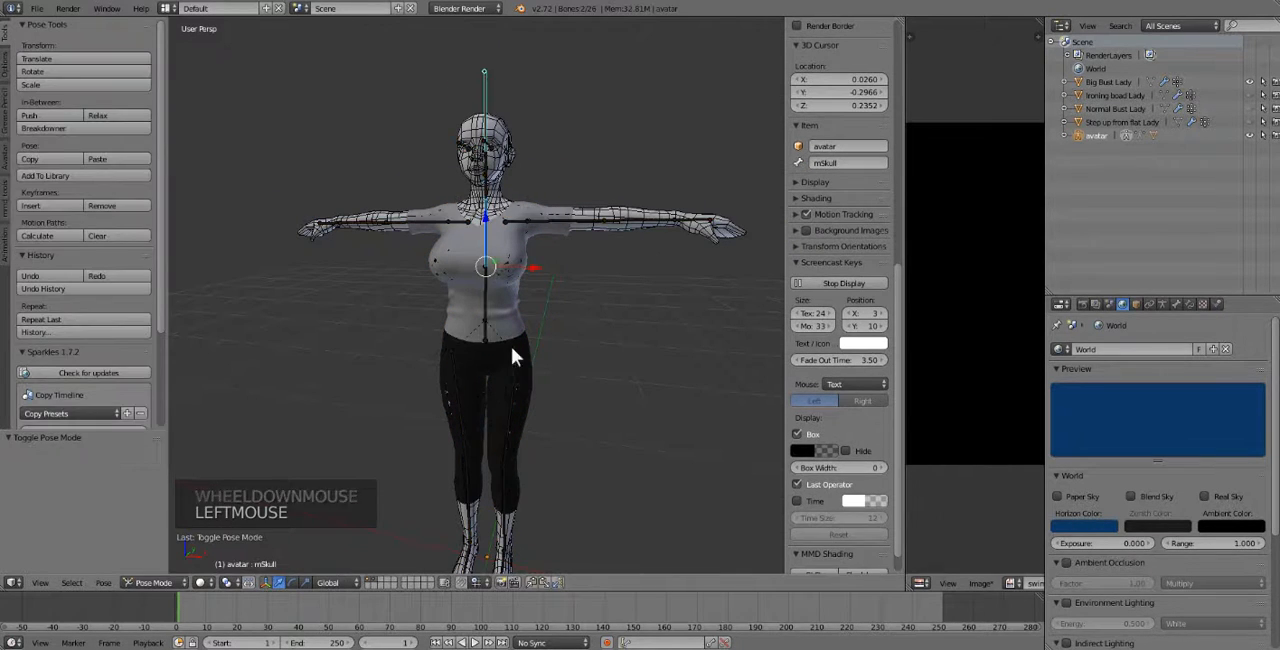
Test the shirt's deformation by lowering the left shoulder bone about 46 degrees and tilting the torso bone, and clear all pose rotations.
right_click(543, 223)
middle_drag(609, 303, 603, 304)
key(r)
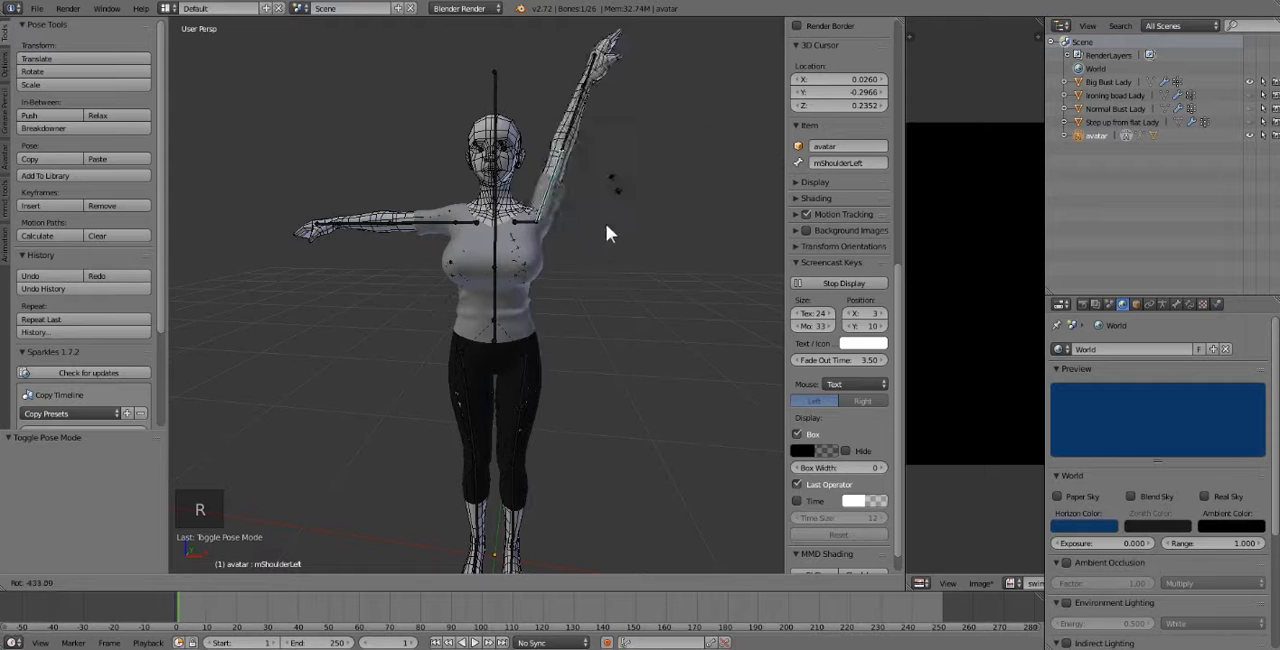
click(531, 341)
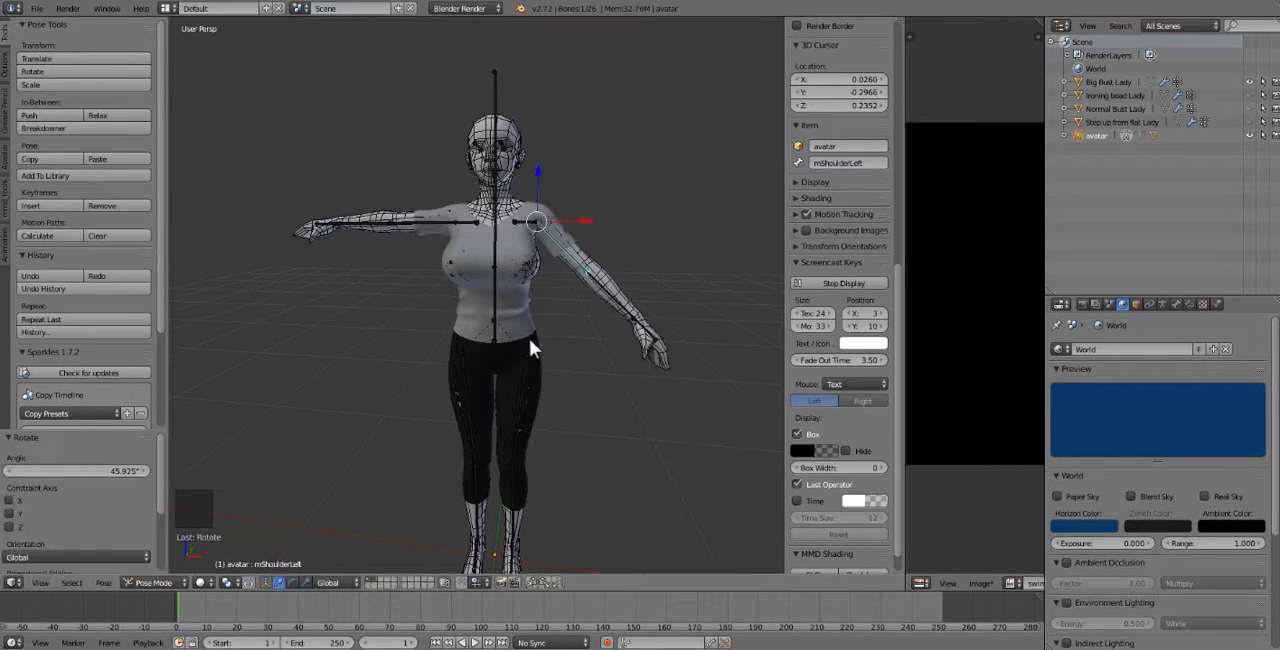
right_click(483, 305)
key(r)
key(r)
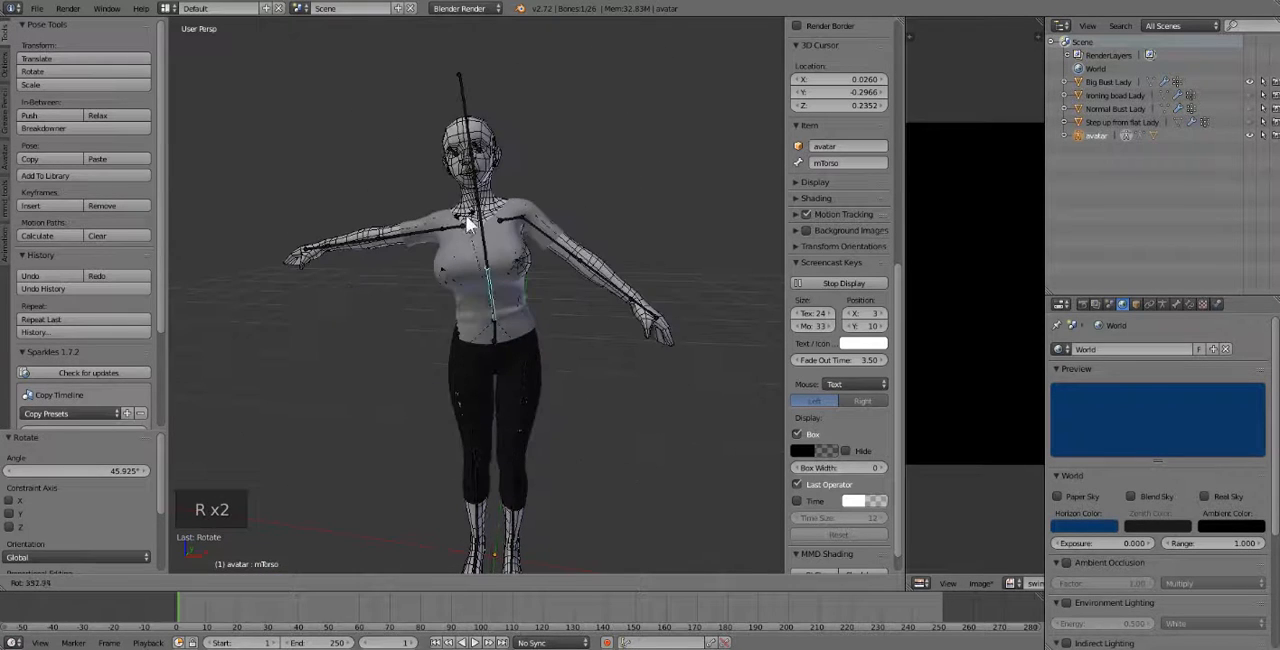
click(468, 219)
key(a)
key(a)
key(alt+r)
Swing the right hip bone up to test how the leggings deform, and clear all pose rotations.
right_click(470, 369)
key(r)
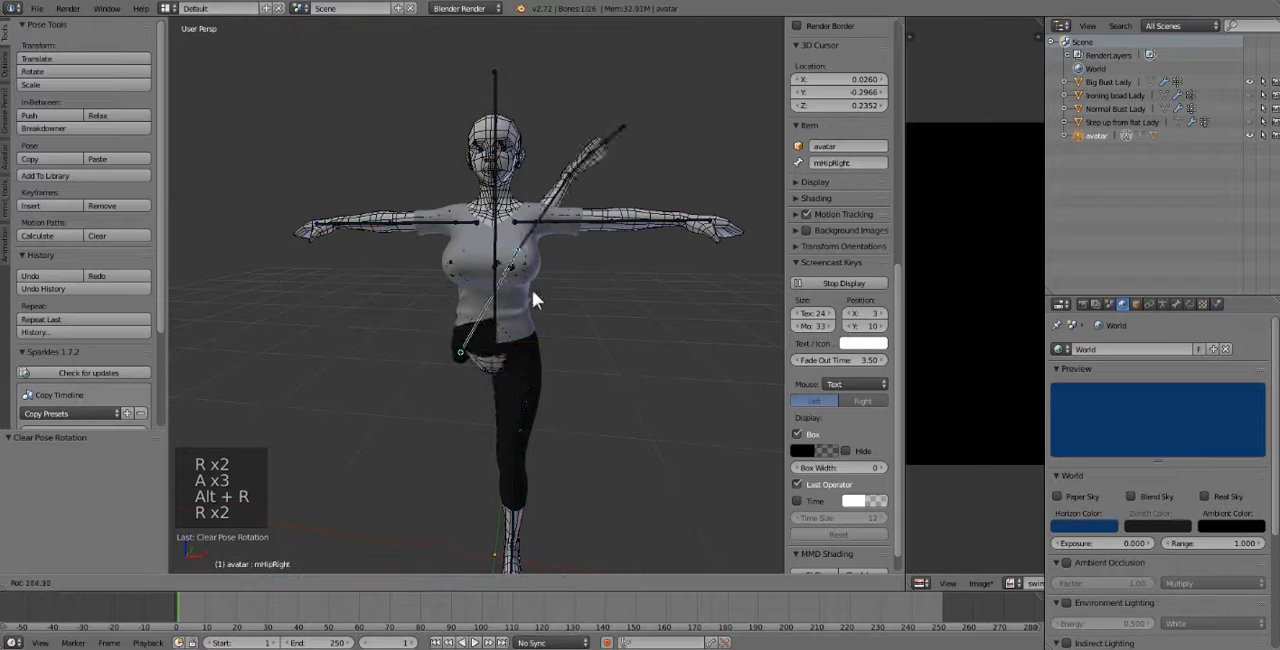
click(509, 300)
key(a)
key(a)
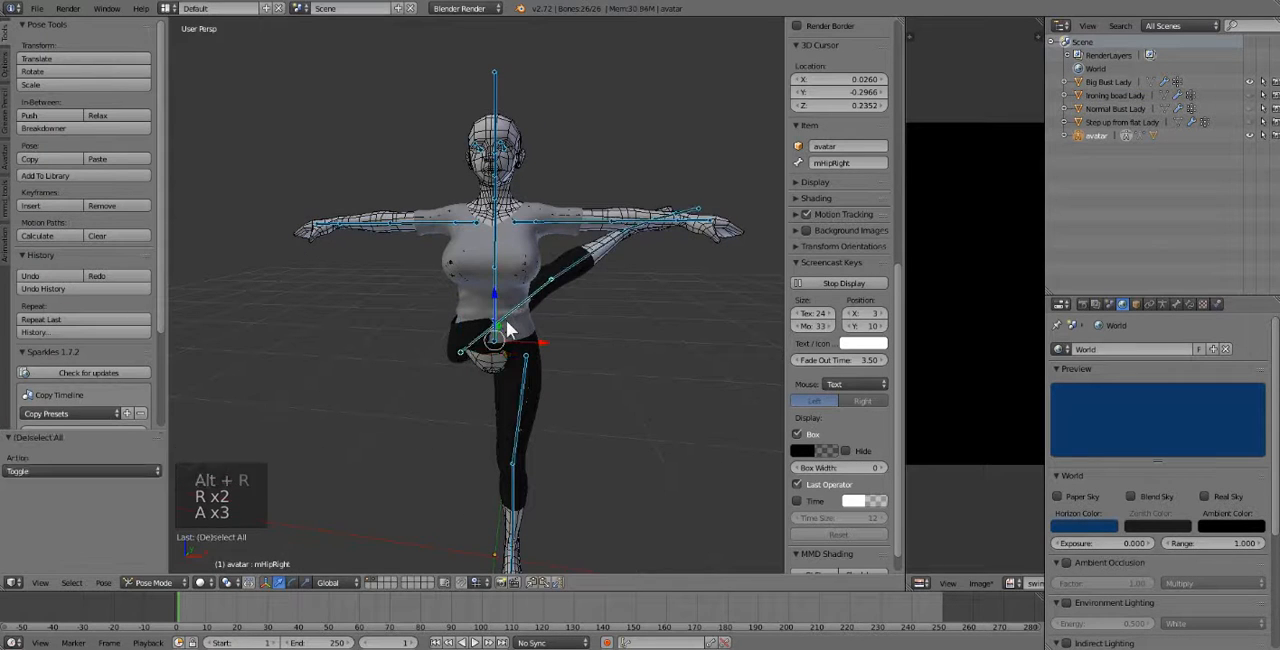
key(alt+r)
Swing the left hip bone across the body to test the other legging, and clear all pose rotations.
right_click(516, 406)
key(r)
key(r)
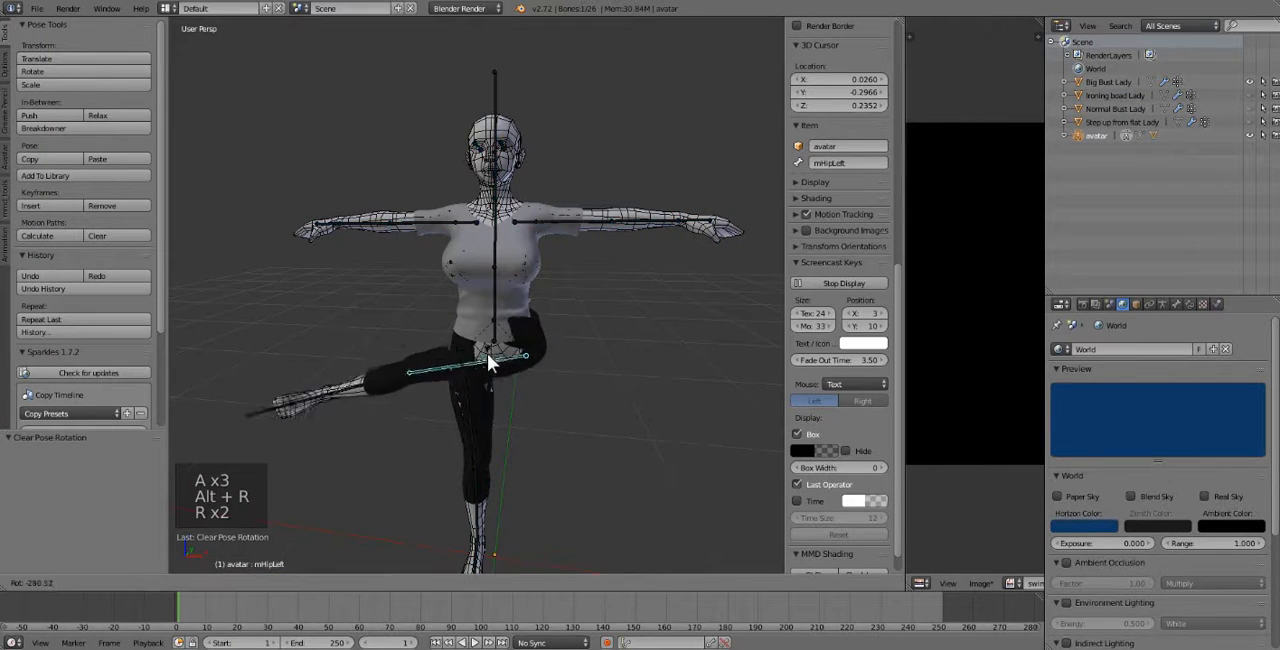
click(487, 353)
key(a)
key(a)
key(alt+r)
scroll(484, 348, up, 1)
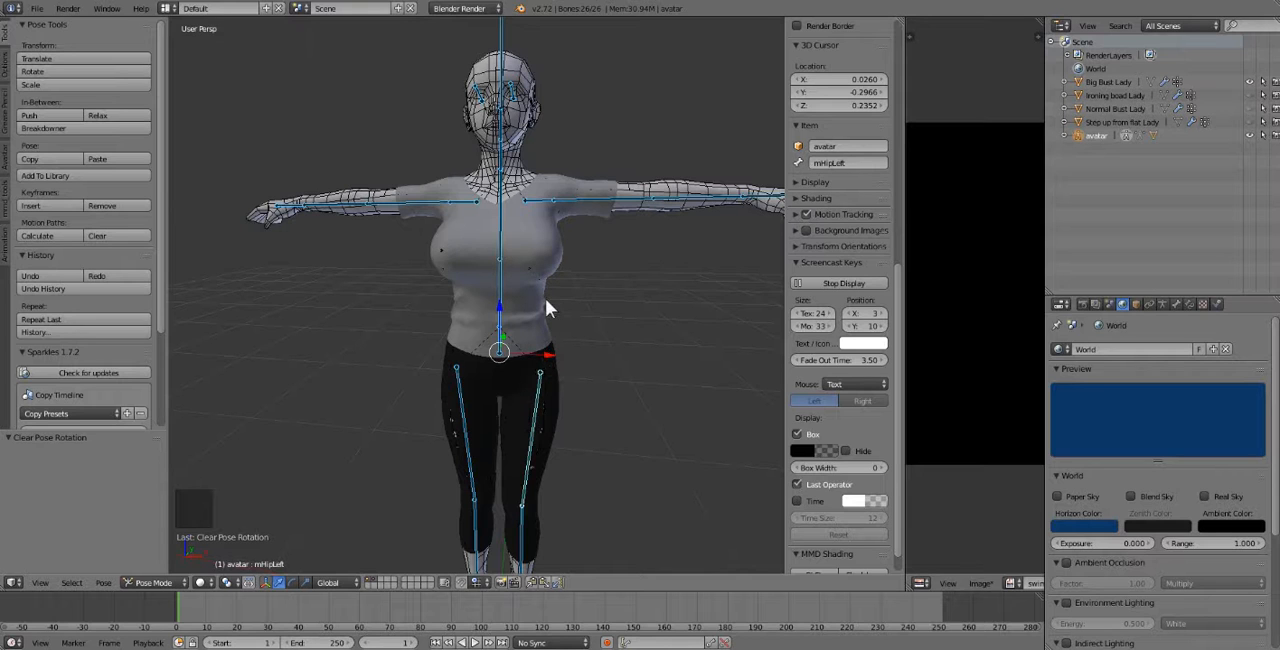
Select the avatar body mesh and add the clothing mesh to the selection as the active object.
right_click(519, 167)
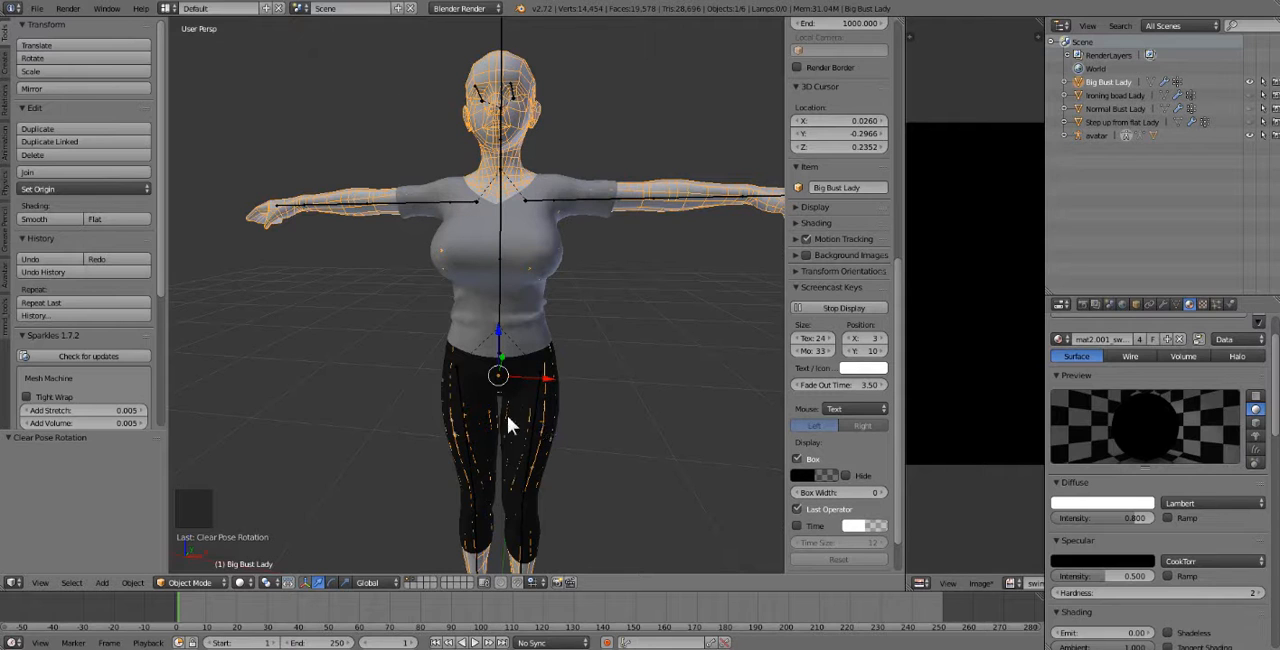
right_click(508, 138)
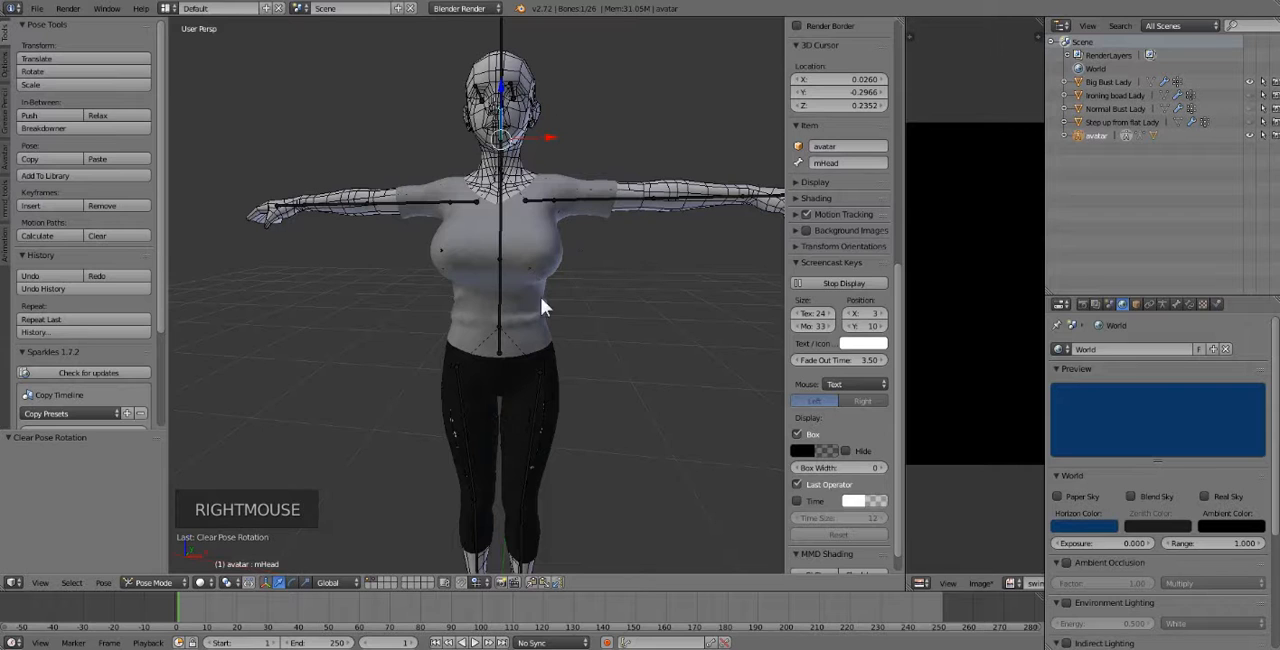
right_click(537, 84)
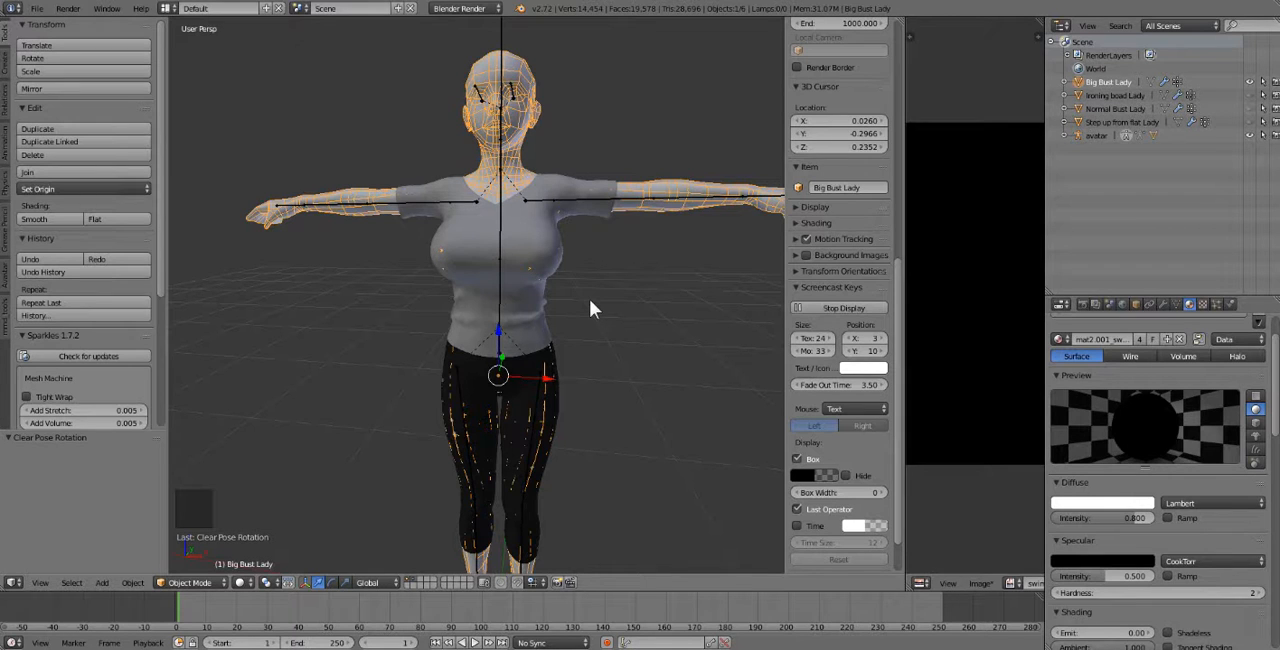
right_click(520, 62)
right_click(520, 62)
right_click(520, 62)
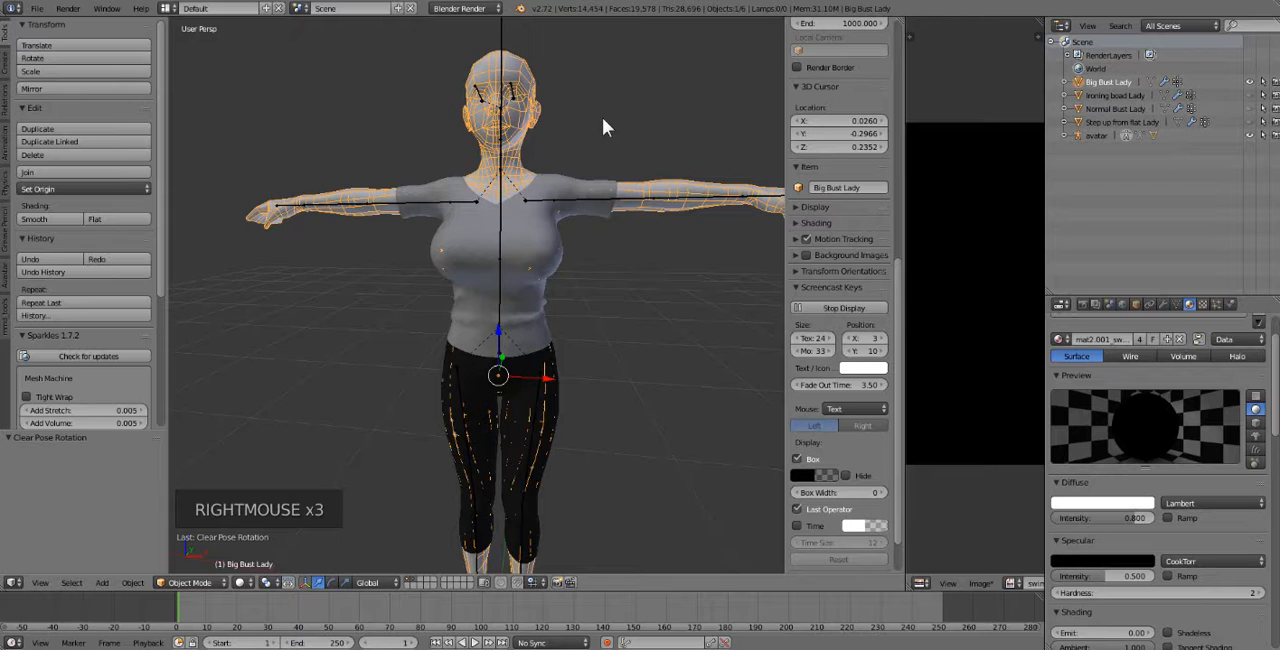
shift+right_click(516, 248)
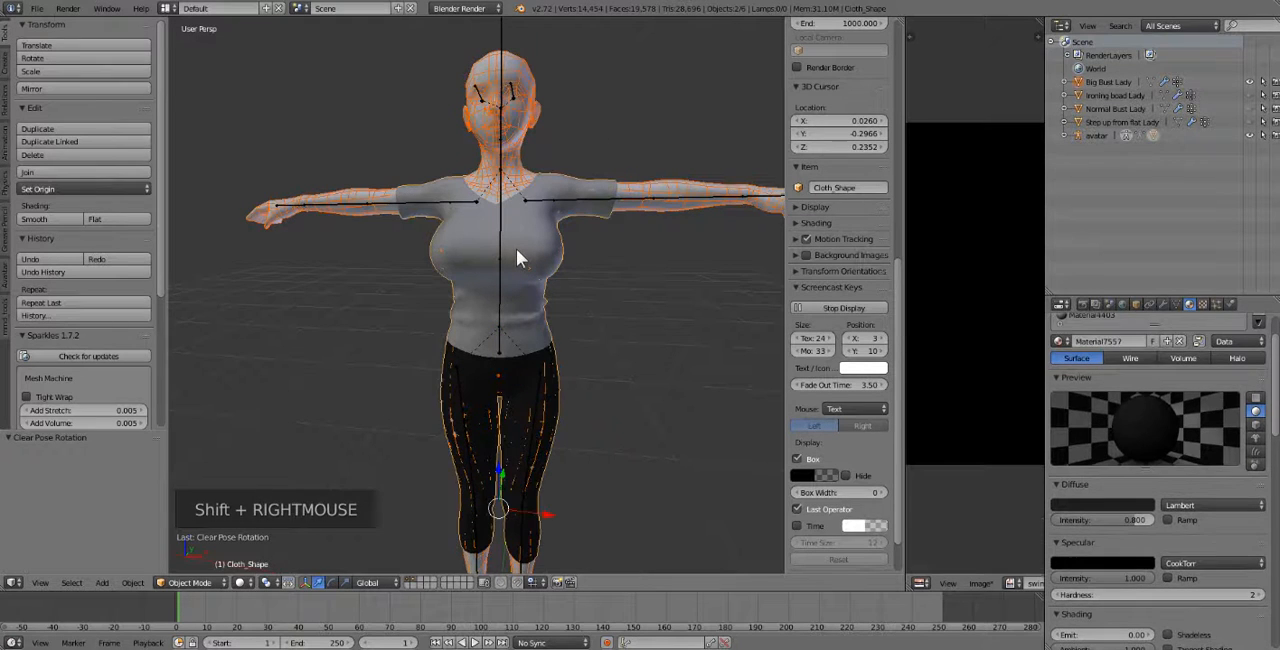
Switch the clothing mesh to Weight Paint mode.
click(180, 583)
click(193, 508)
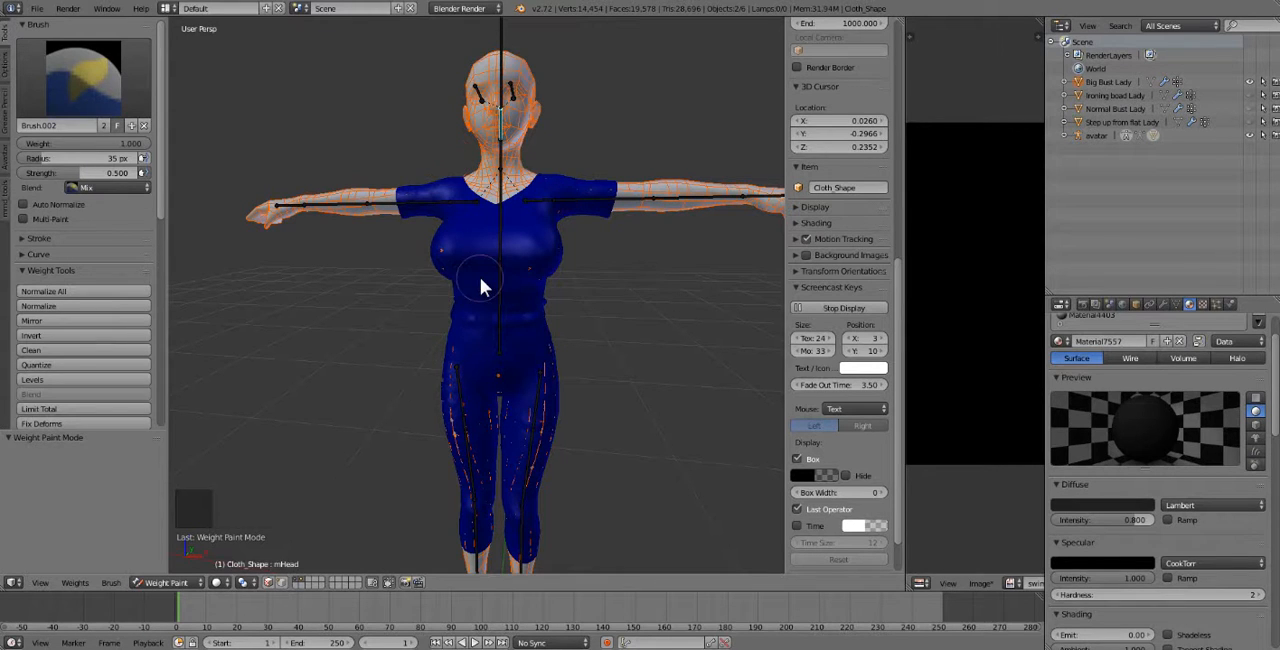
middle_drag(480, 277, 481, 270)
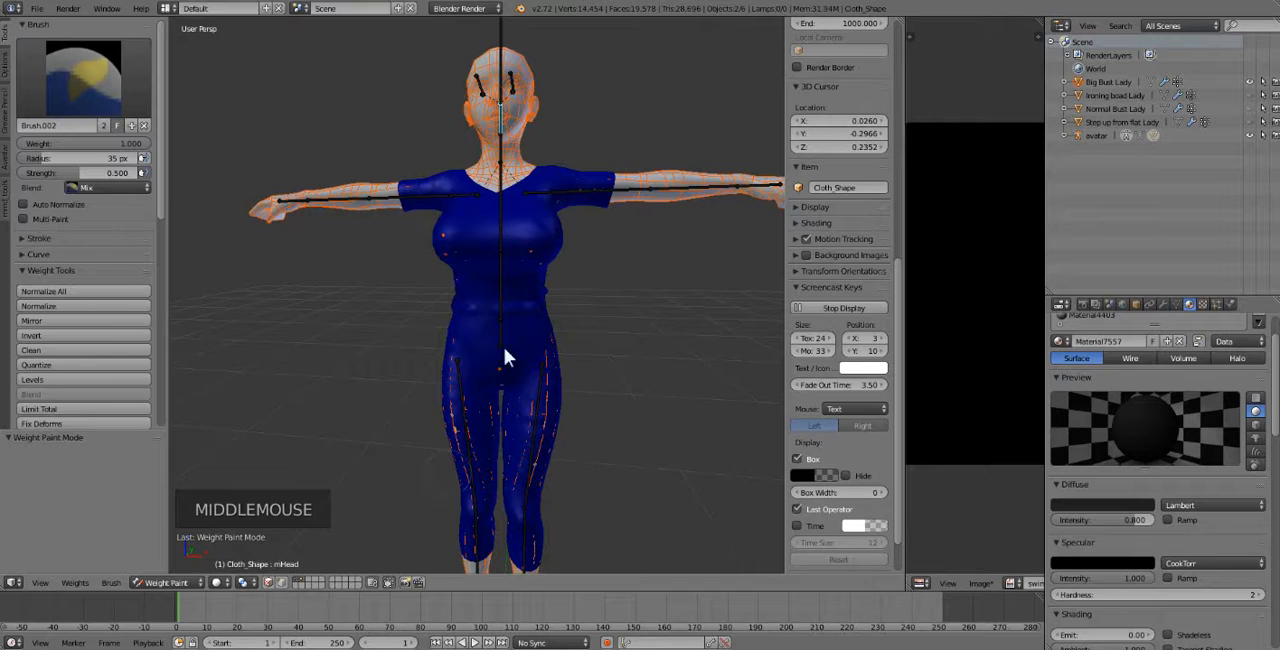
click(165, 582)
click(171, 508)
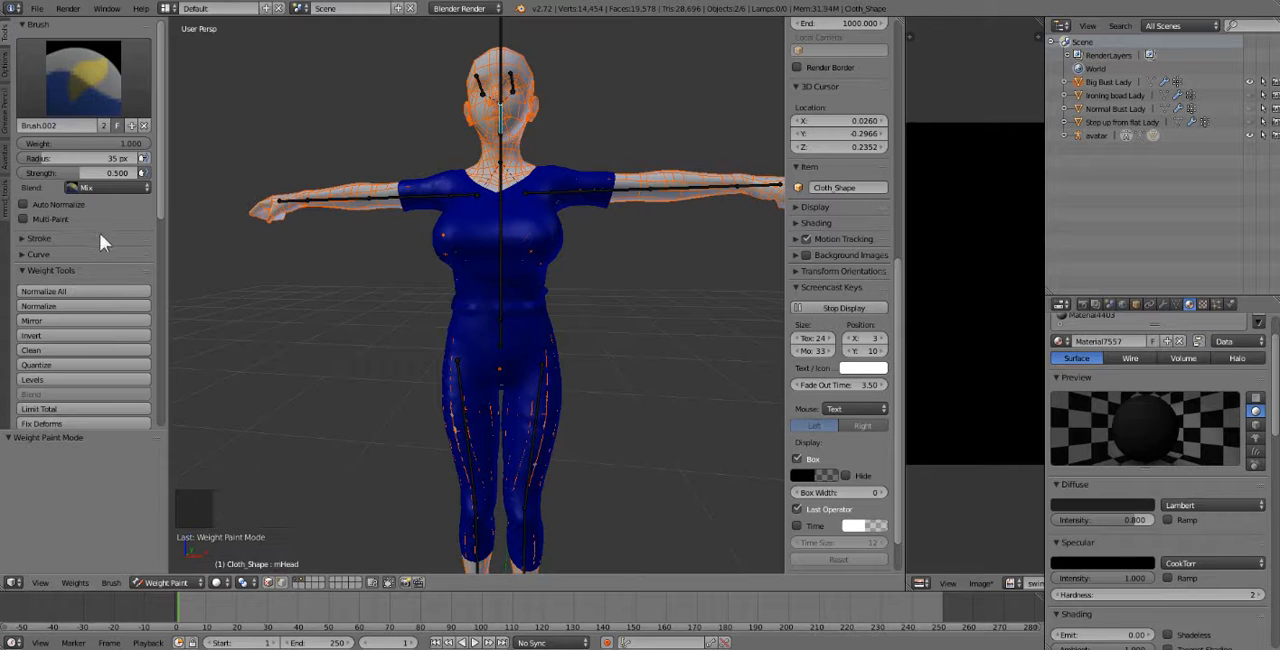
Transfer the avatar body's weights to the clothing for all groups, using the Nearest face method and replacing all.
click(6, 33)
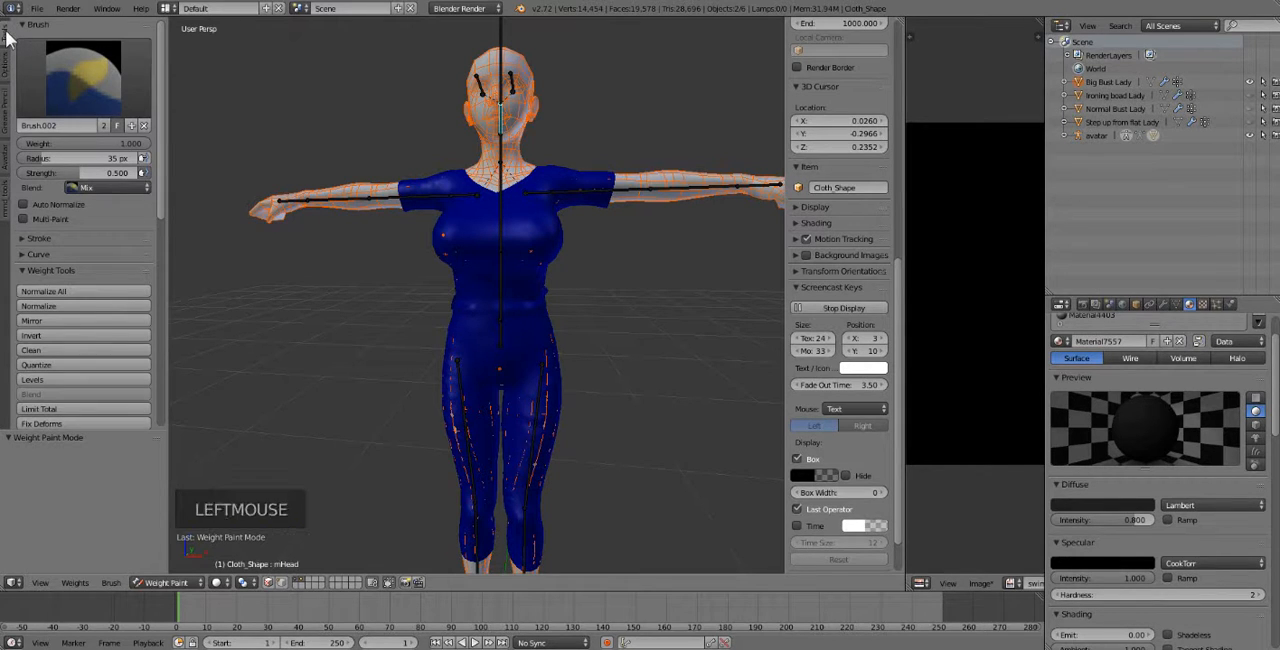
click(6, 33)
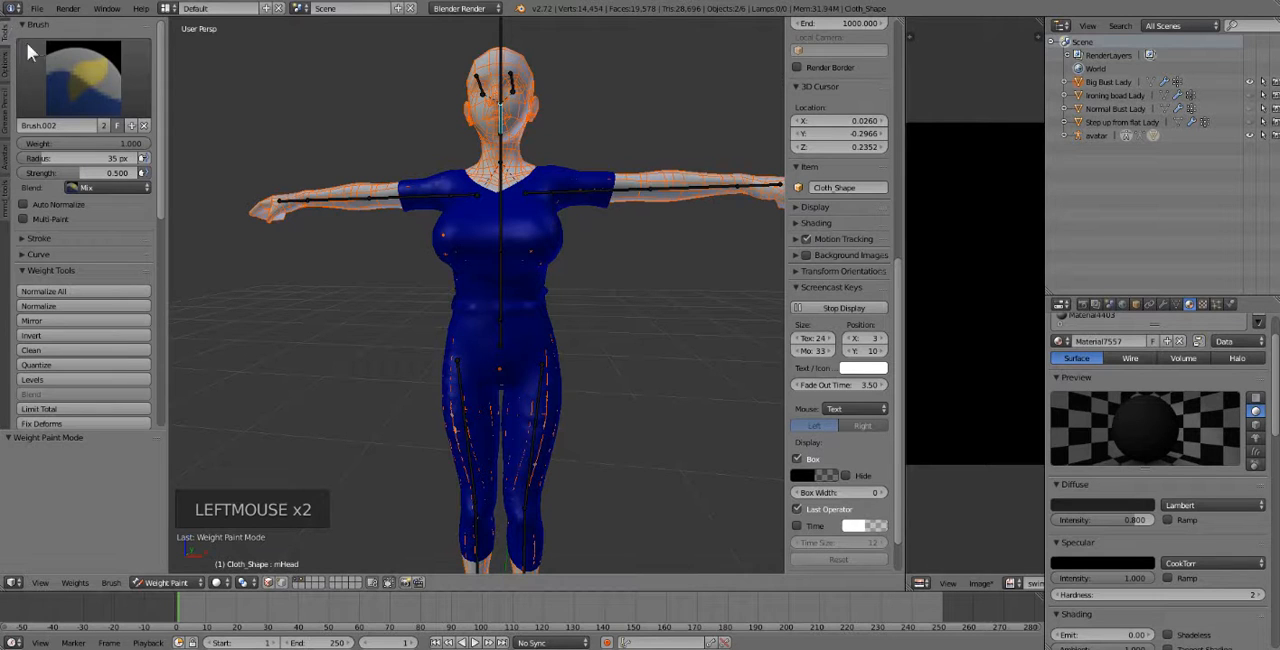
scroll(69, 86, down, 9)
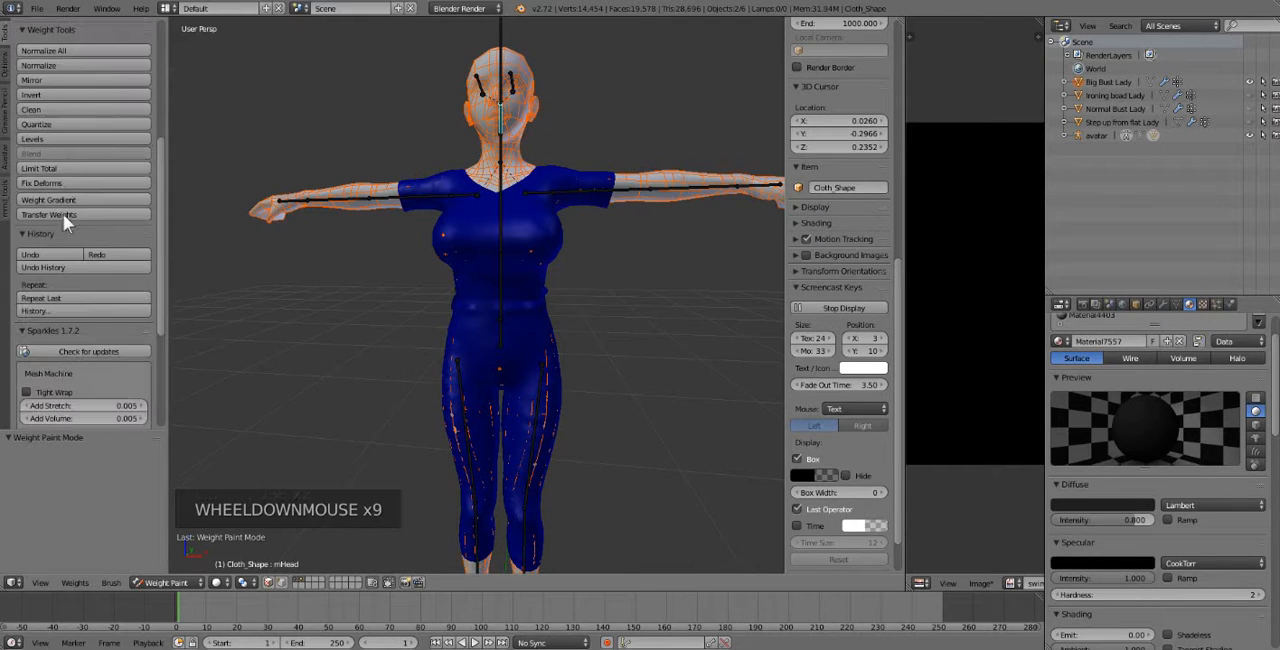
click(63, 214)
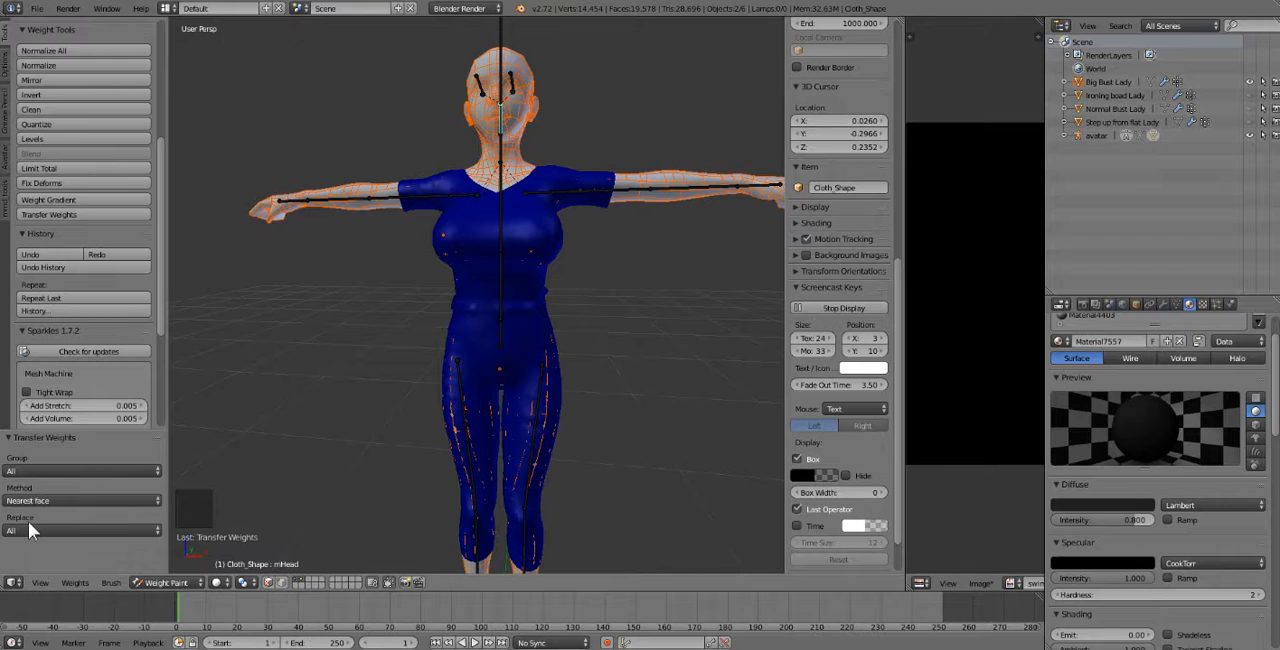
Rotate the right hip bone to test the transferred weights on the leggings, and clear the pose rotations of all bones.
right_click(452, 385)
key(r)
key(r)
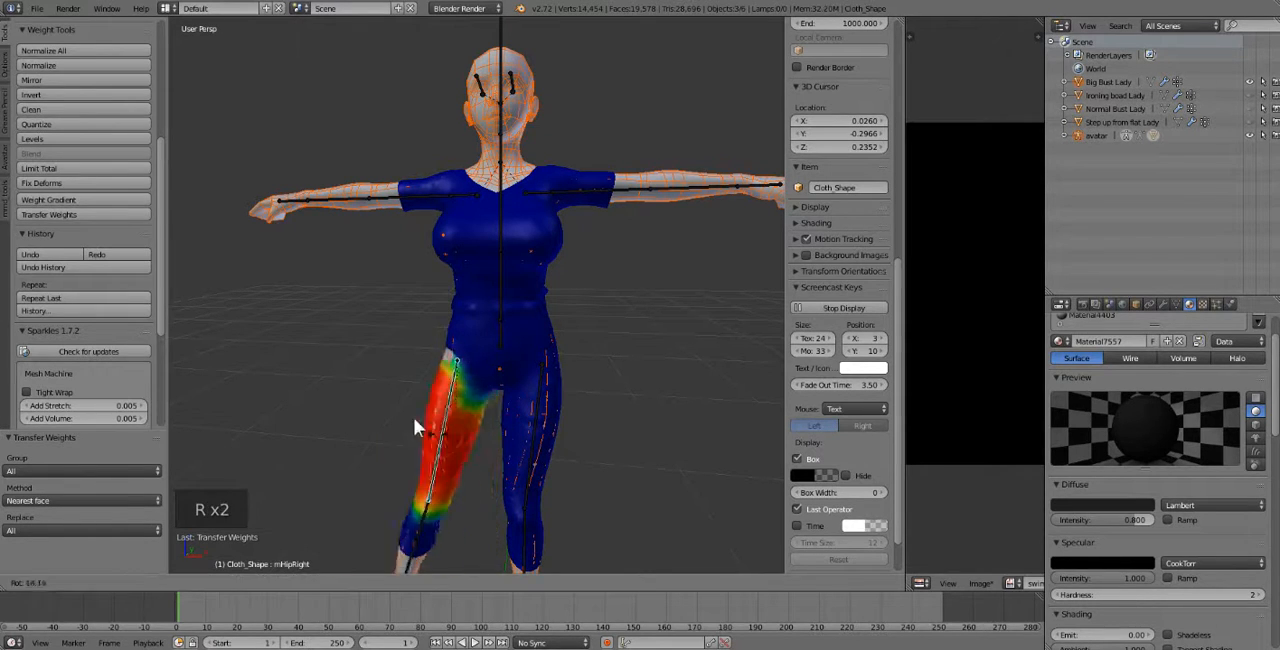
click(386, 421)
key(a)
key(a)
key(a)
key(alt+r)
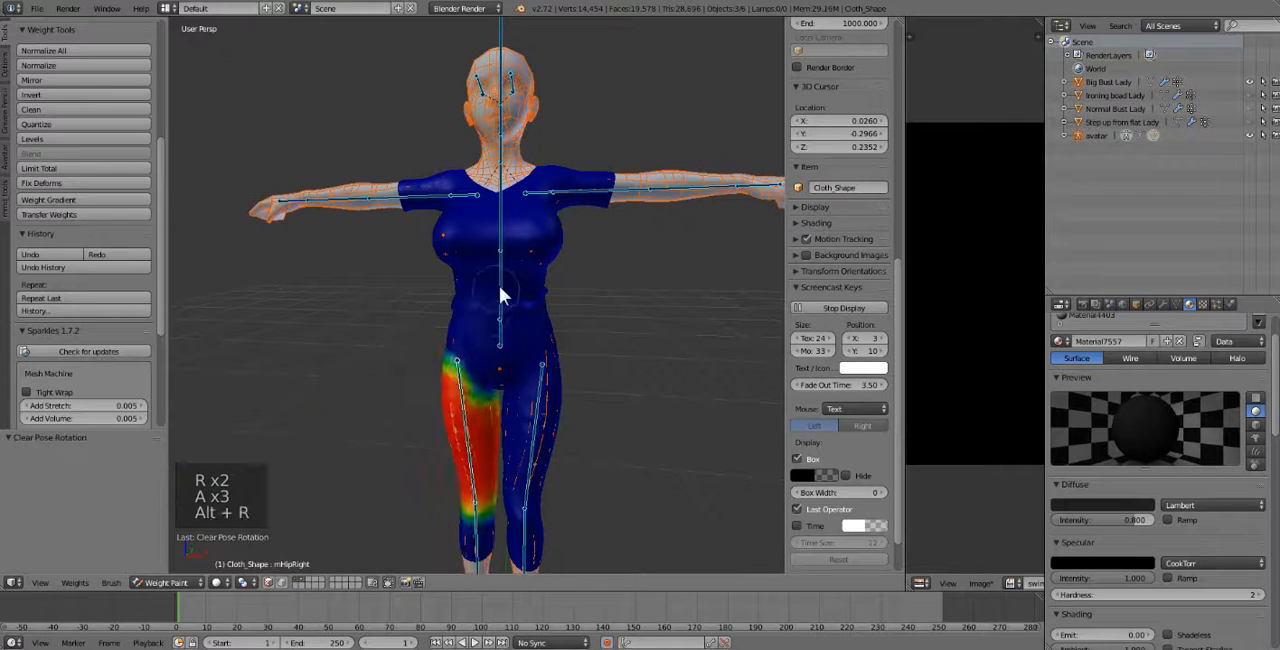
Bend the torso bone fully over to test the shirt's transferred weights, and clear its rotation.
right_click(505, 280)
key(r)
key(r)
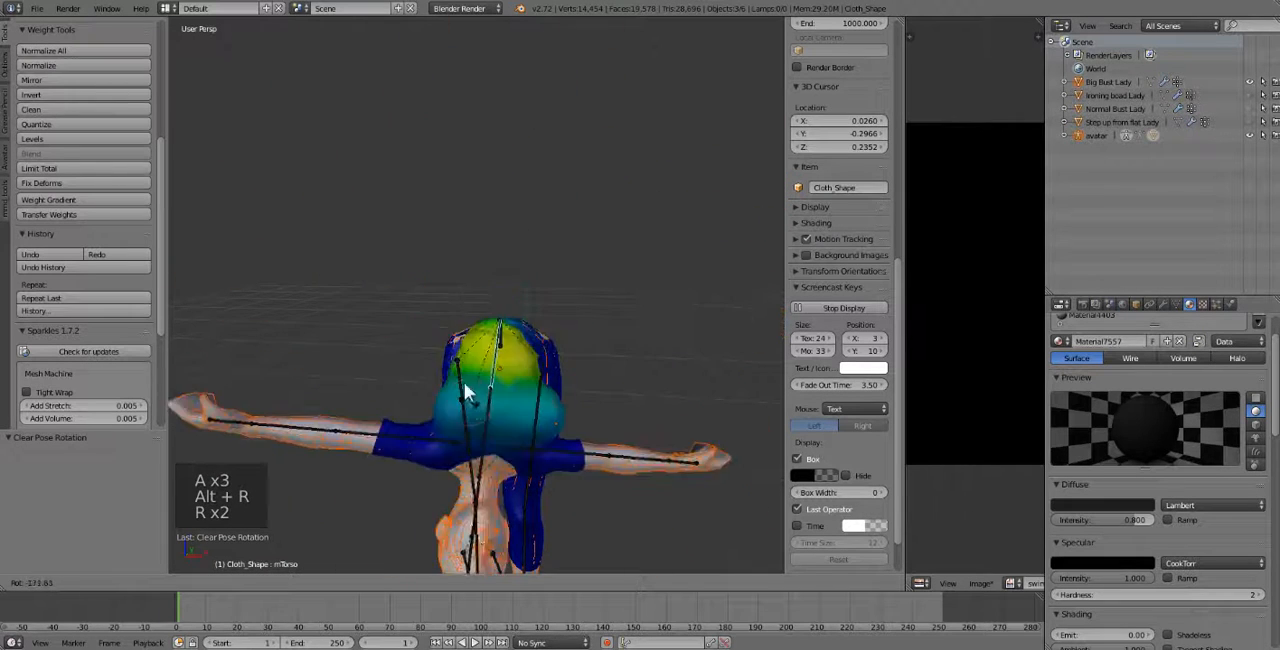
click(457, 258)
key(alt+r)
Rotate the left and right shoulder bones to test the sleeve weights, and clear the pose rotations of all bones.
right_click(577, 190)
key(r)
key(r)
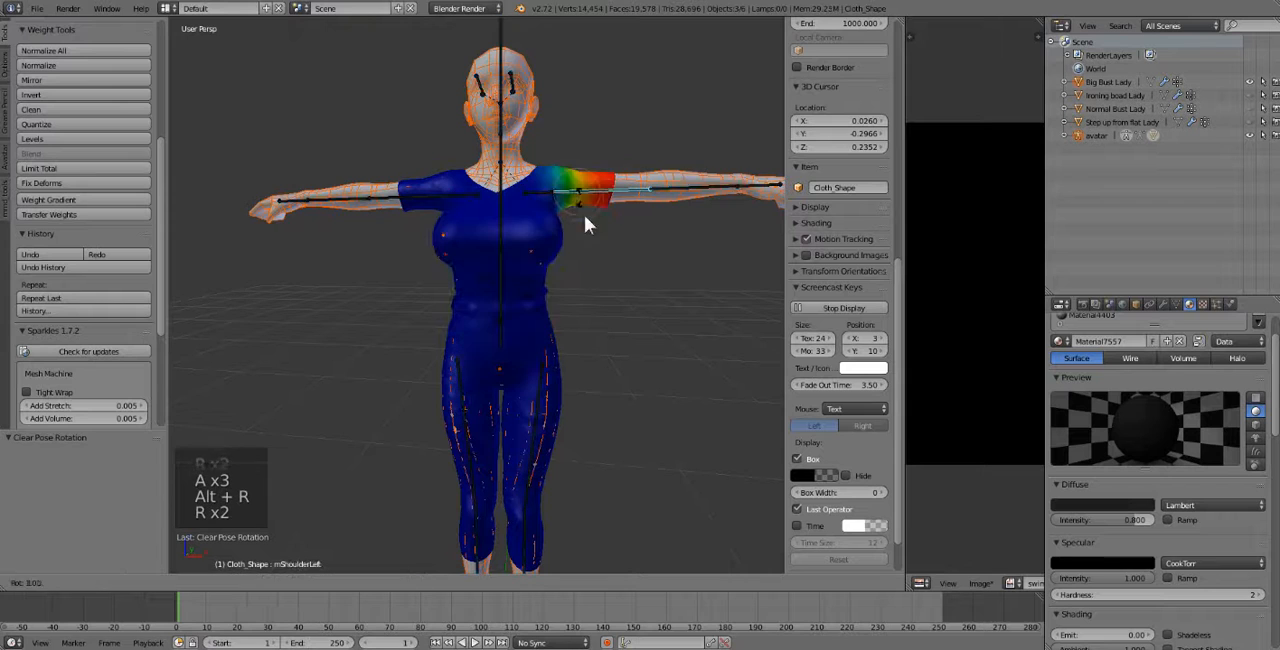
click(429, 217)
right_click(407, 199)
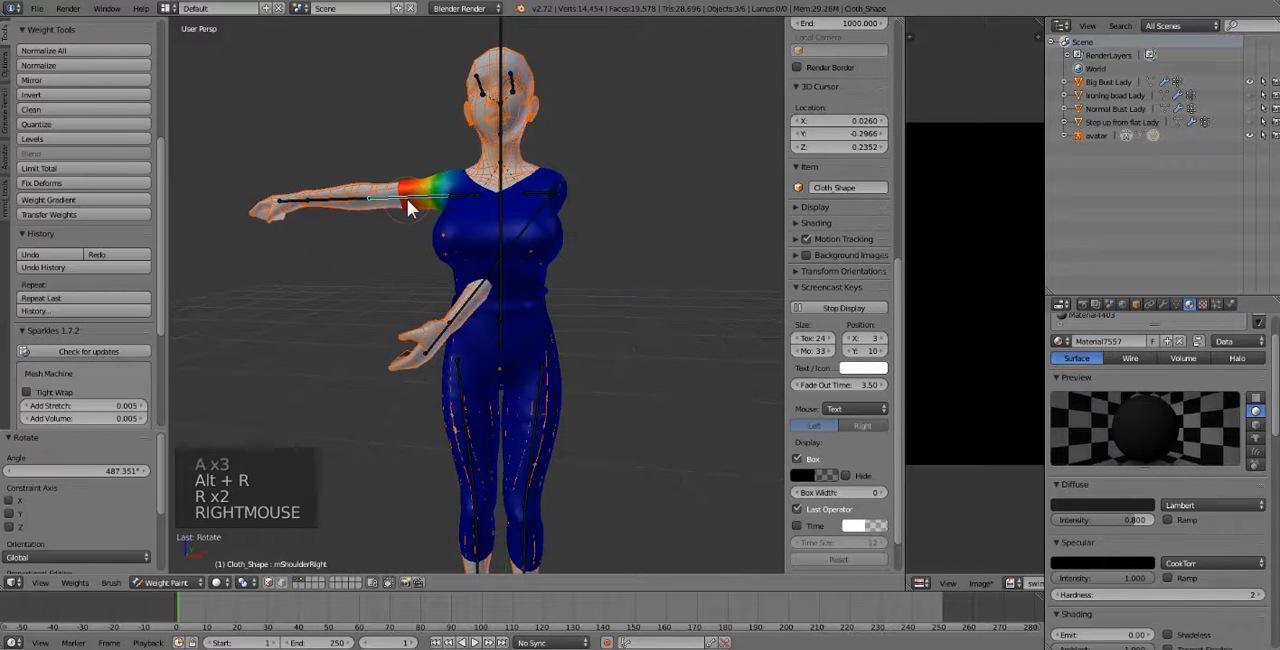
key(r)
key(r)
click(538, 308)
key(a)
key(a)
key(a)
key(alt+r)
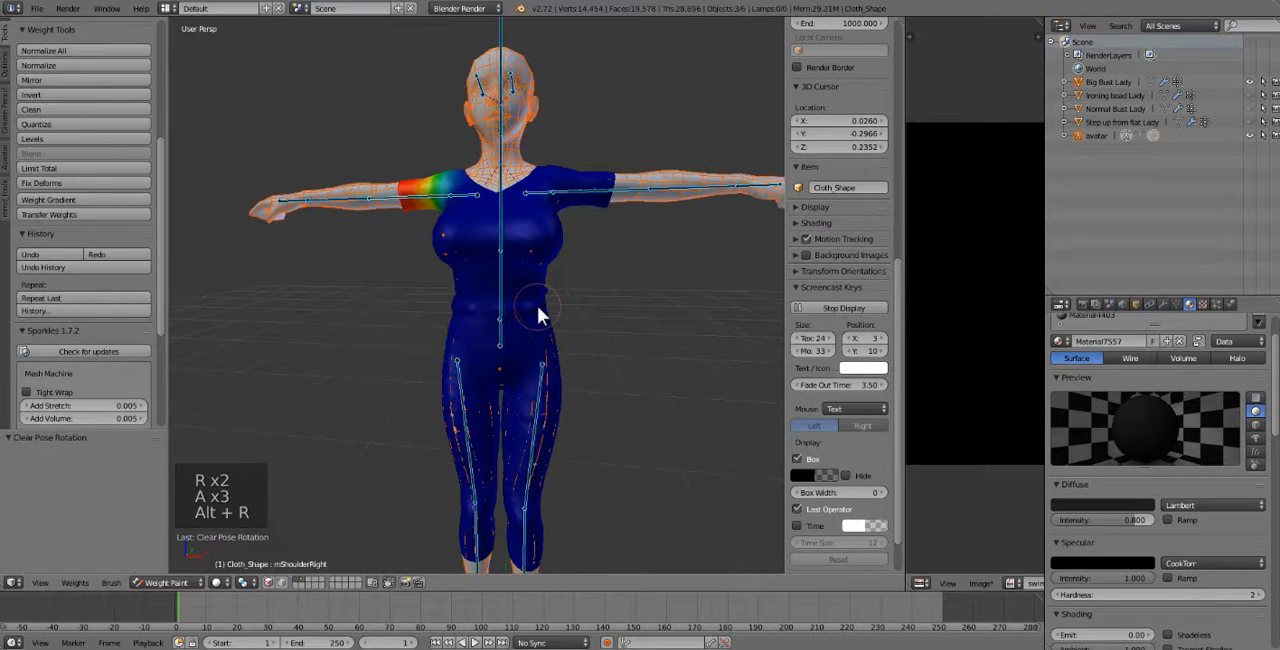
Tilt the torso bone sideways to check the waist and chest weights, and clear the pose rotations of all bones.
right_click(501, 267)
key(r)
key(r)
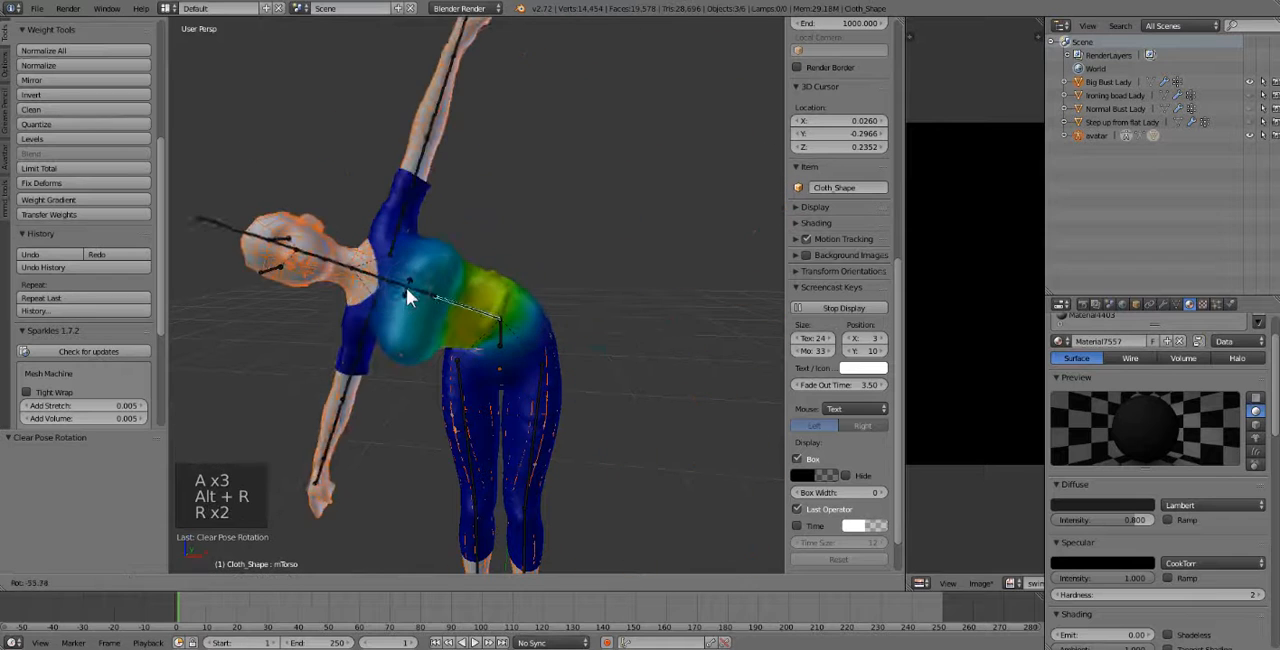
click(426, 280)
key(a)
key(a)
key(a)
key(alt+r)
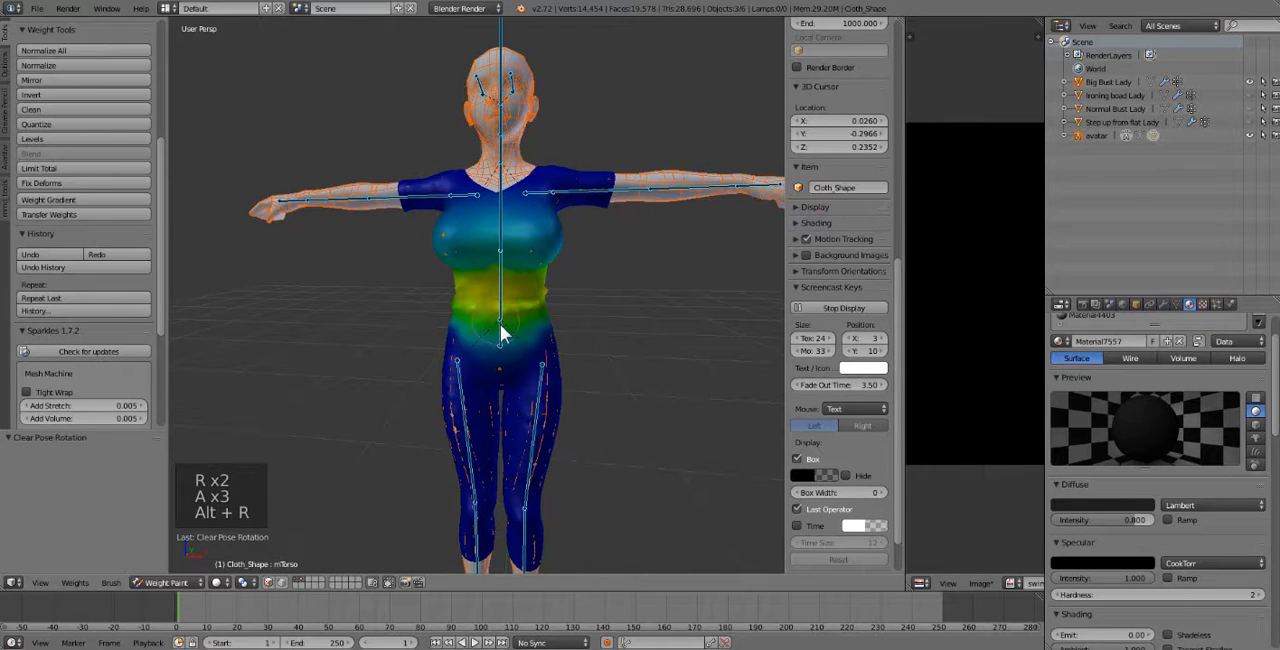
Return the clothing mesh to Object Mode and check how it fits the avatar.
shift+middle_drag(586, 371, 506, 323)
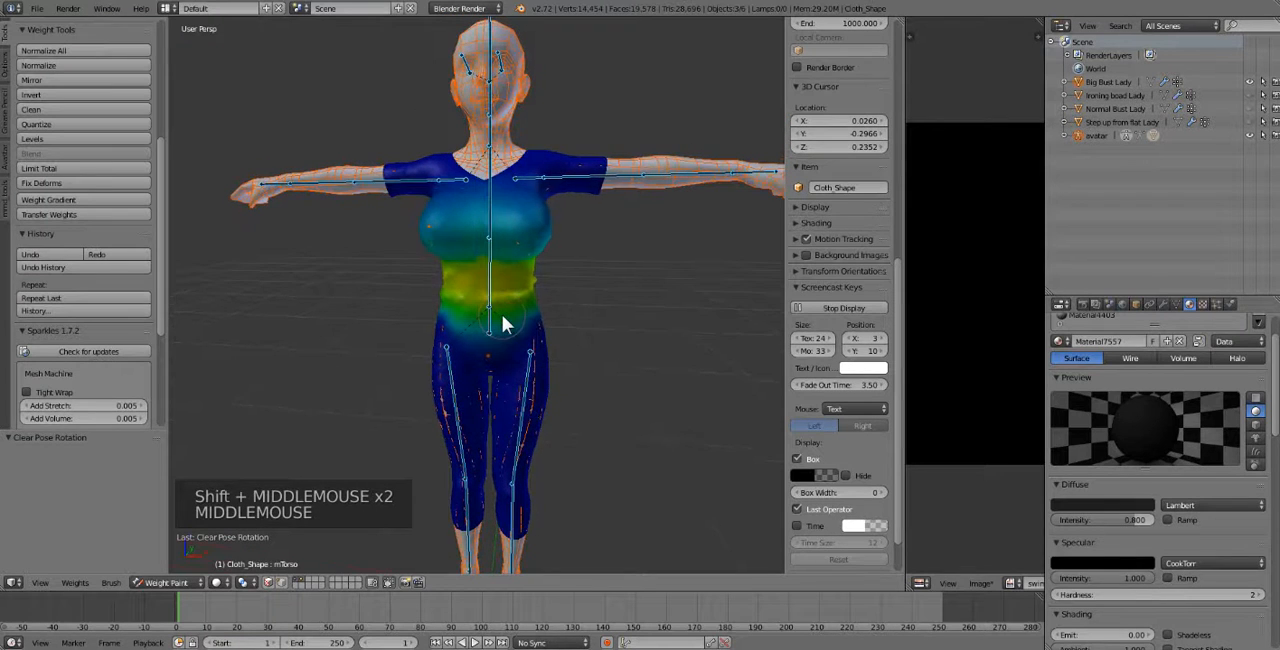
click(160, 582)
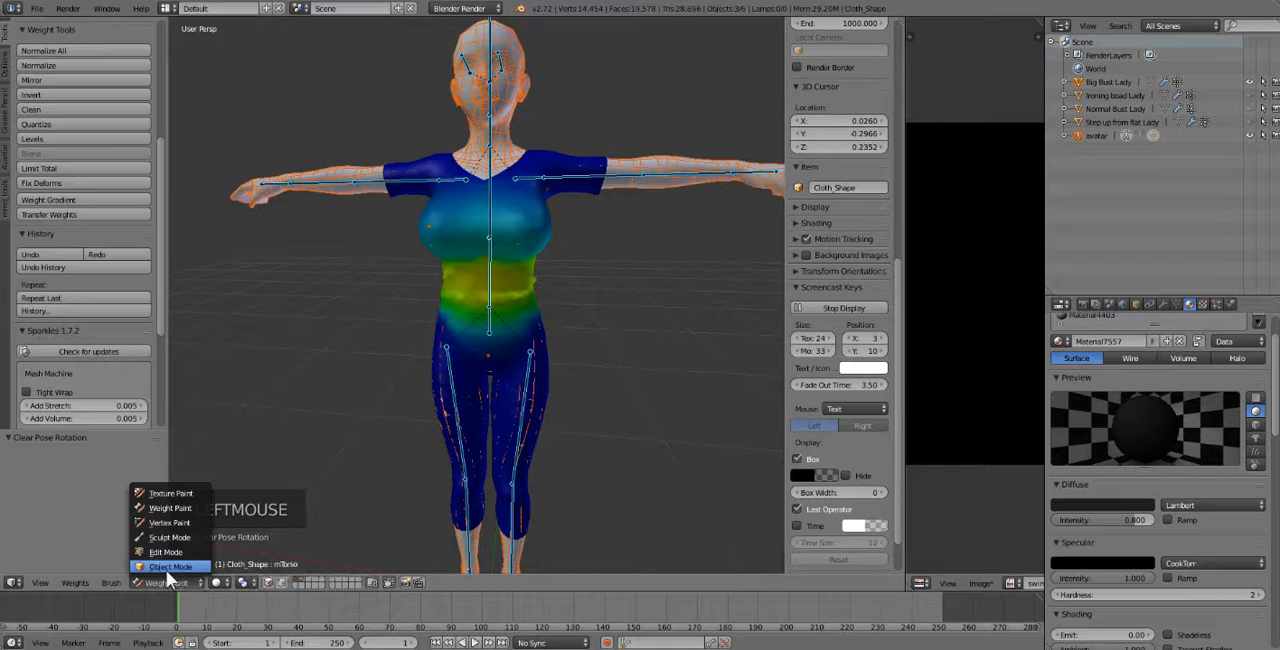
click(166, 567)
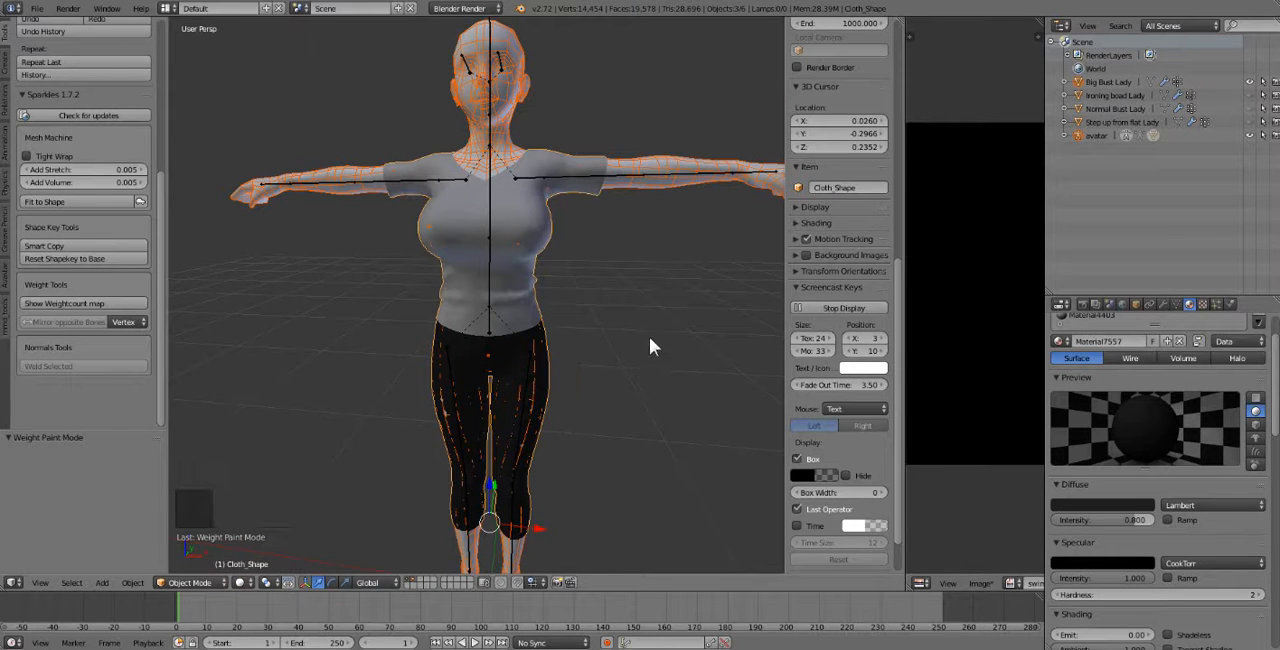
shift+middle_drag(651, 343, 601, 356)
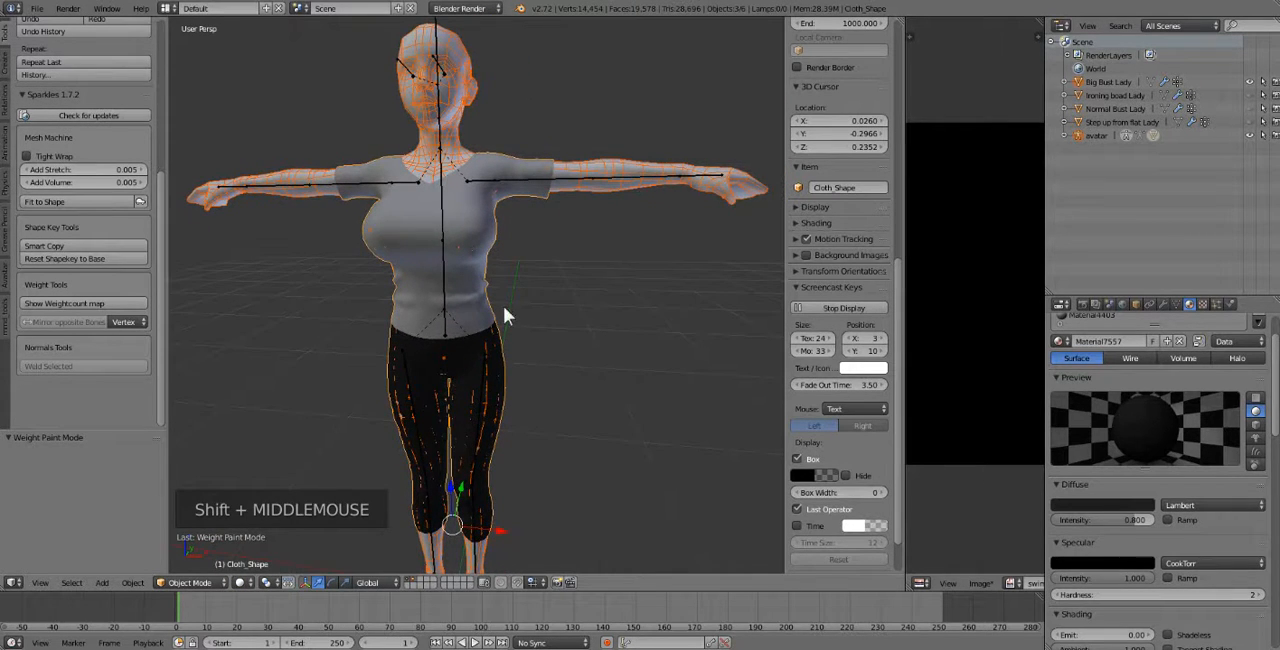
middle_drag(503, 306, 514, 307)
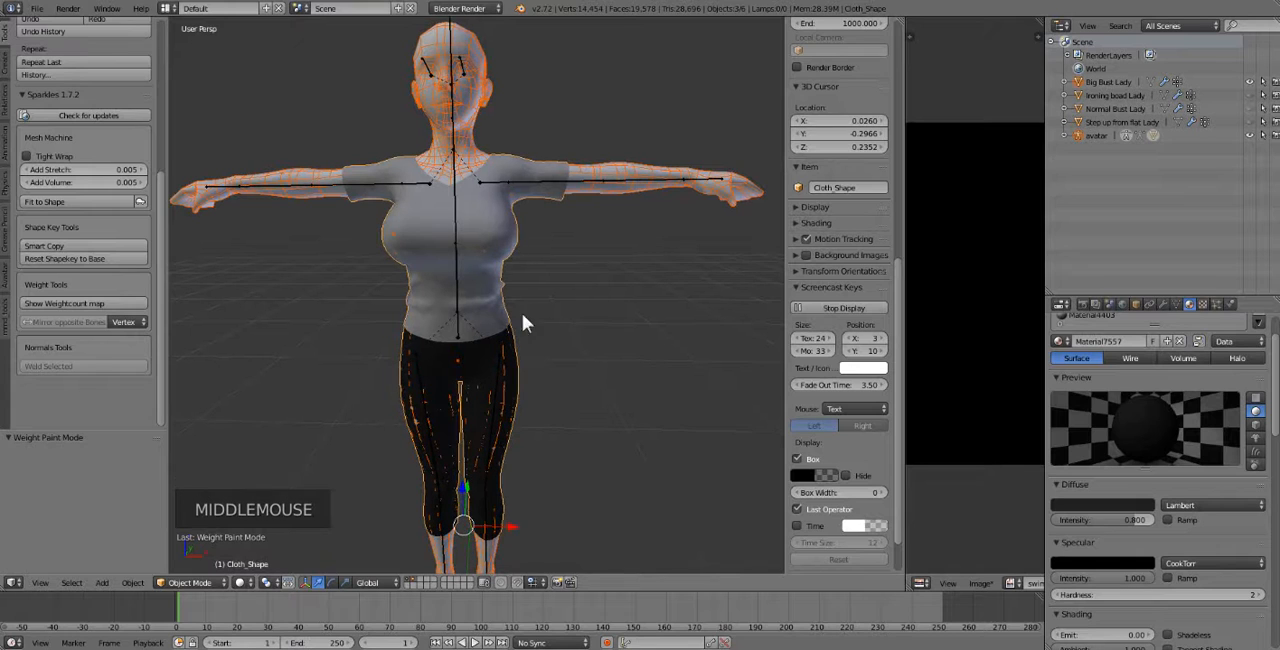